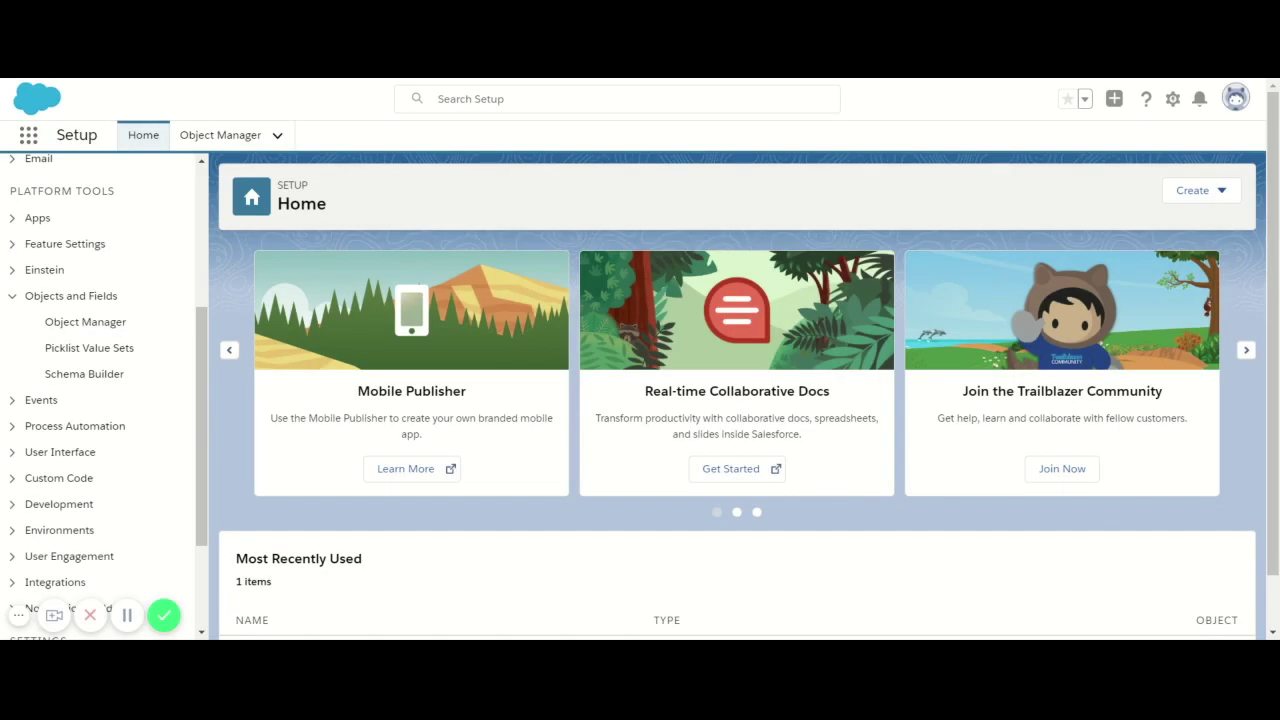
Open the Object Manager from the Objects and Fields section of Setup.
{"action": "scroll", "coordinate": [160, 305], "scroll_direction": "up", "scroll_amount": 5}
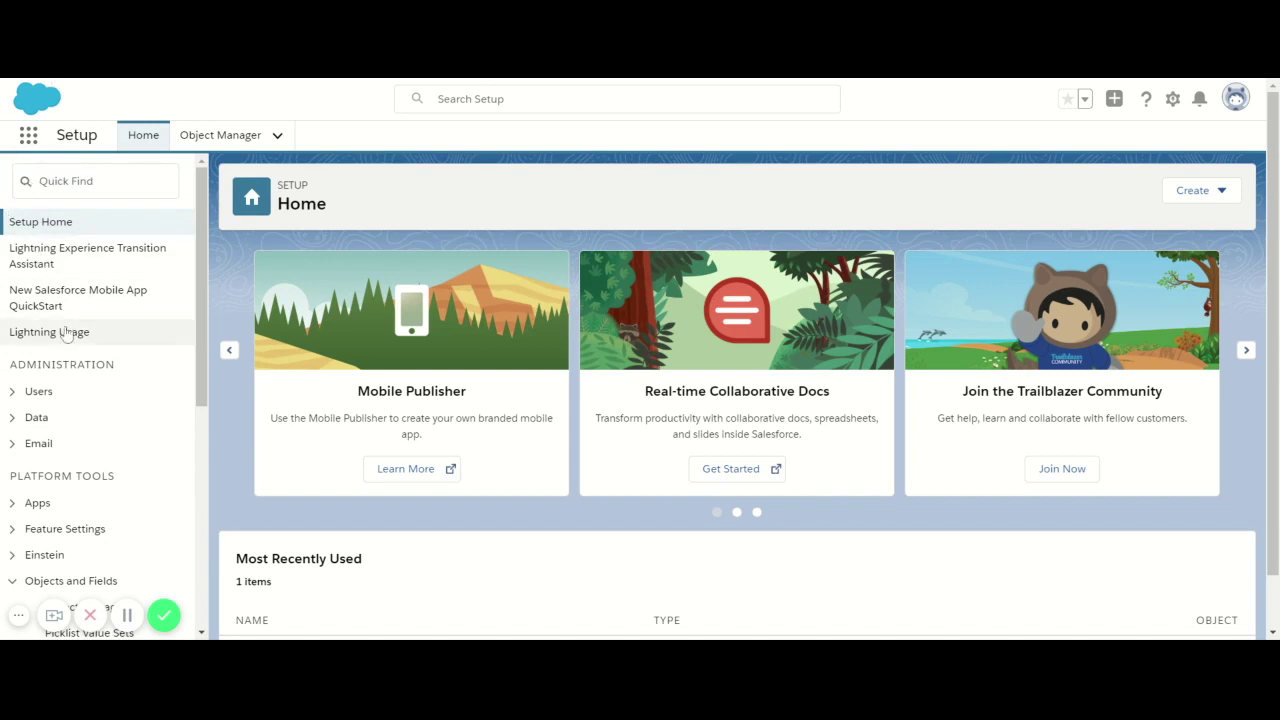
{"action": "scroll", "coordinate": [95, 375], "scroll_direction": "down", "scroll_amount": 3}
{"action": "scroll", "coordinate": [94, 380], "scroll_direction": "down", "scroll_amount": 3}
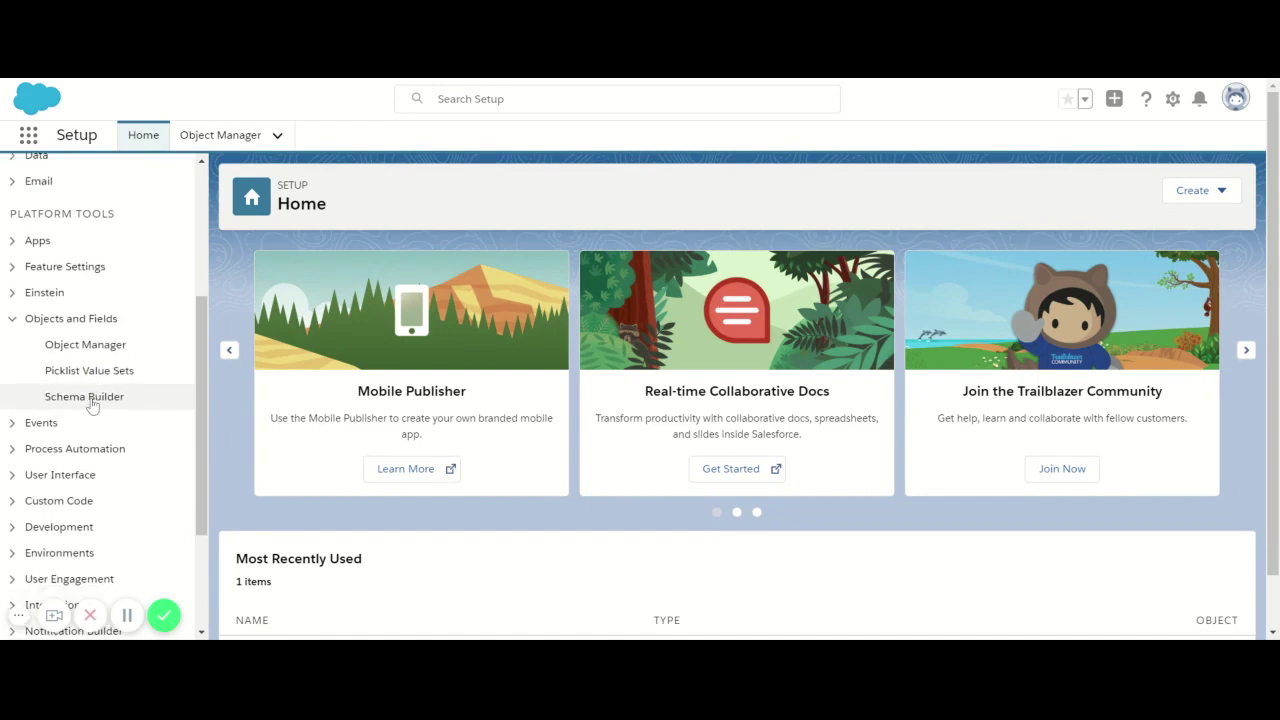
{"action": "scroll", "coordinate": [91, 403], "scroll_direction": "up", "scroll_amount": 6}
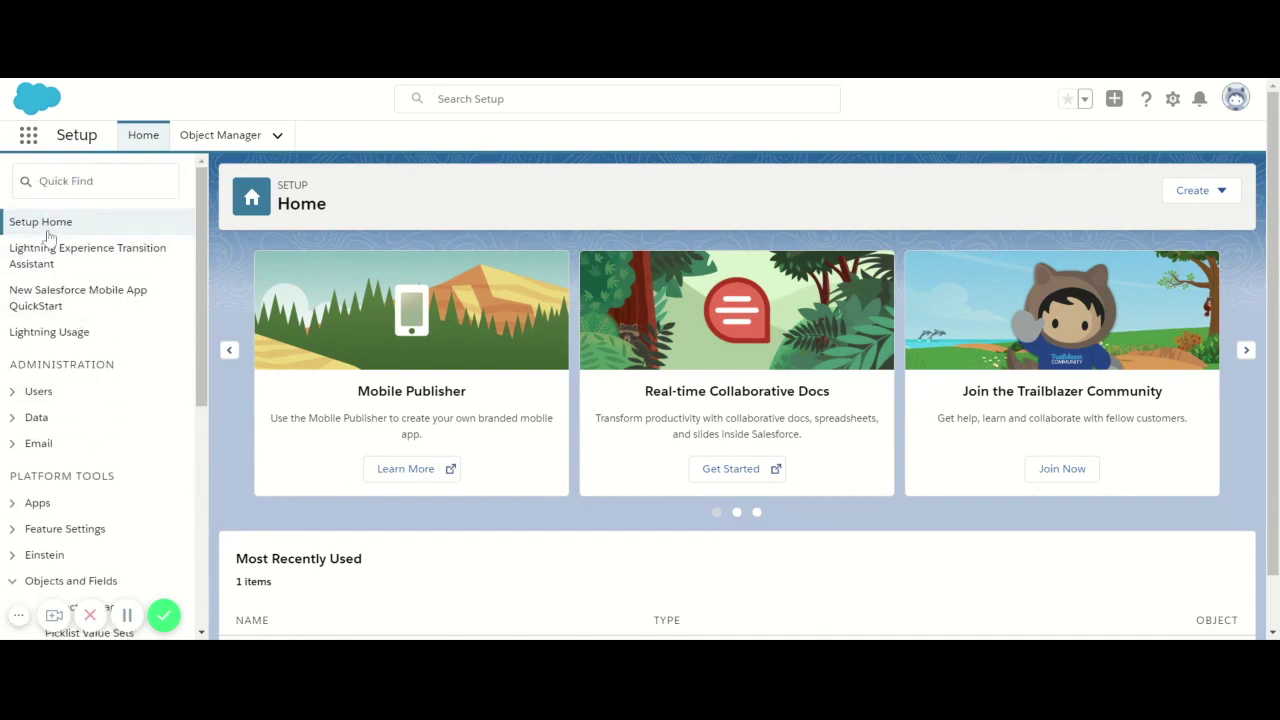
{"action": "scroll", "coordinate": [52, 245], "scroll_direction": "down", "scroll_amount": 3}
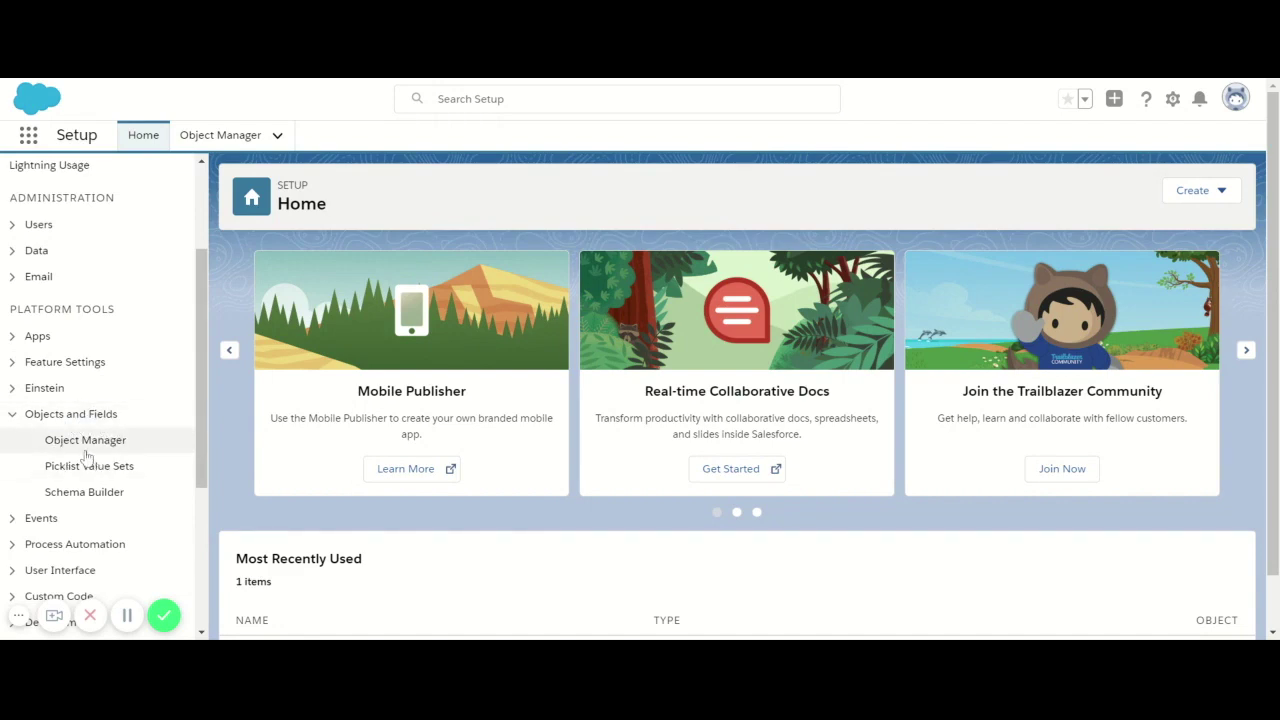
{"action": "left_click", "coordinate": [86, 447]}
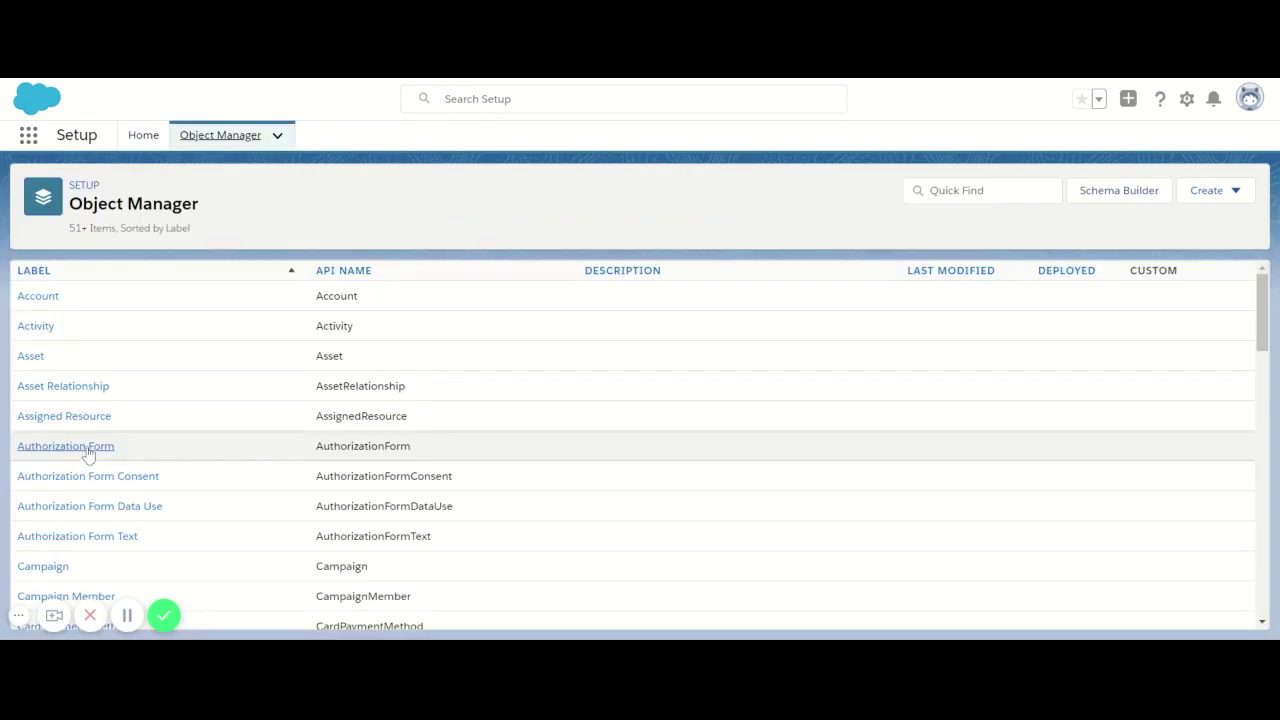
Open the Contact object's page layouts and bring up Contact Layout for editing.
{"action": "scroll", "coordinate": [396, 324], "scroll_direction": "down", "scroll_amount": 3}
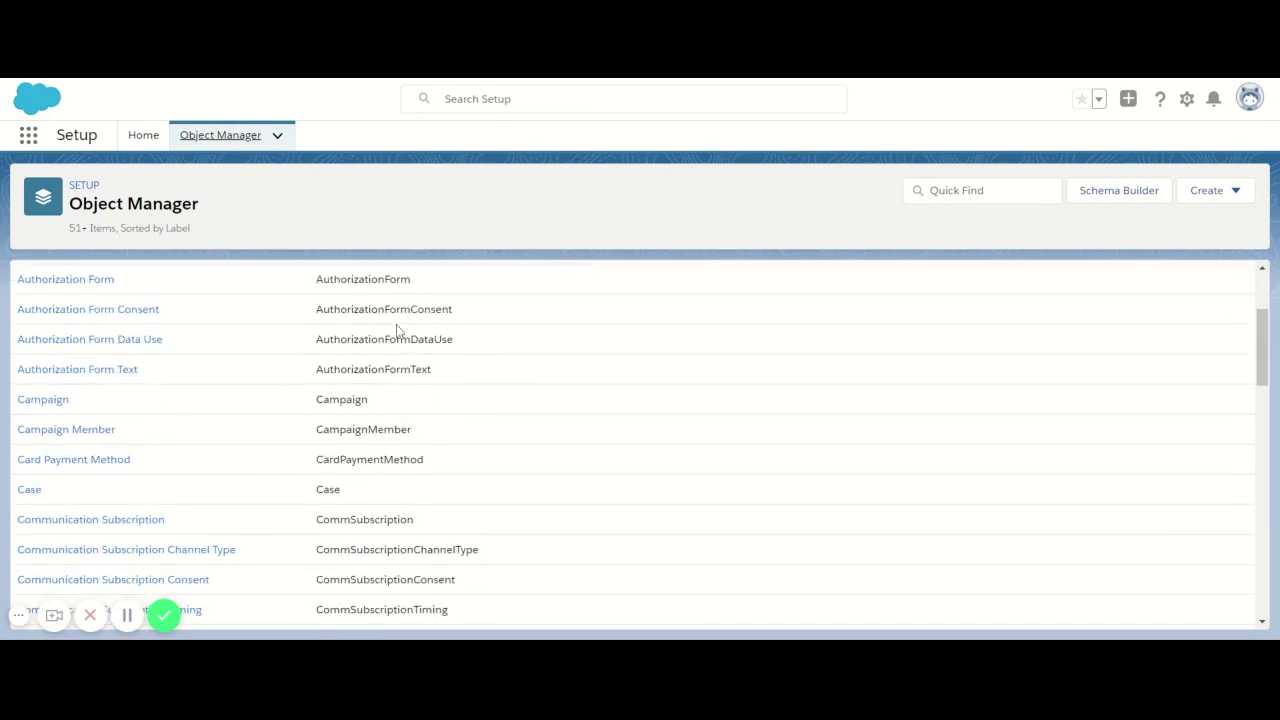
{"action": "scroll", "coordinate": [253, 347], "scroll_direction": "down", "scroll_amount": 3}
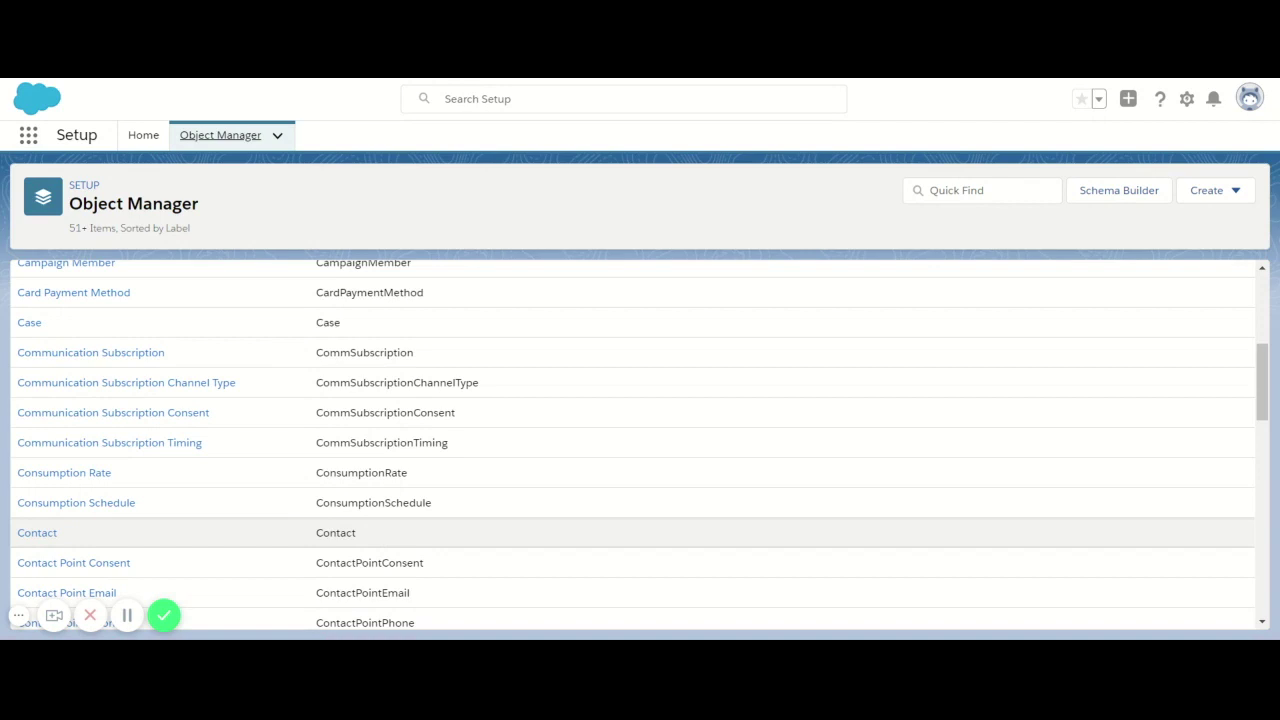
{"action": "left_click", "coordinate": [28, 533]}
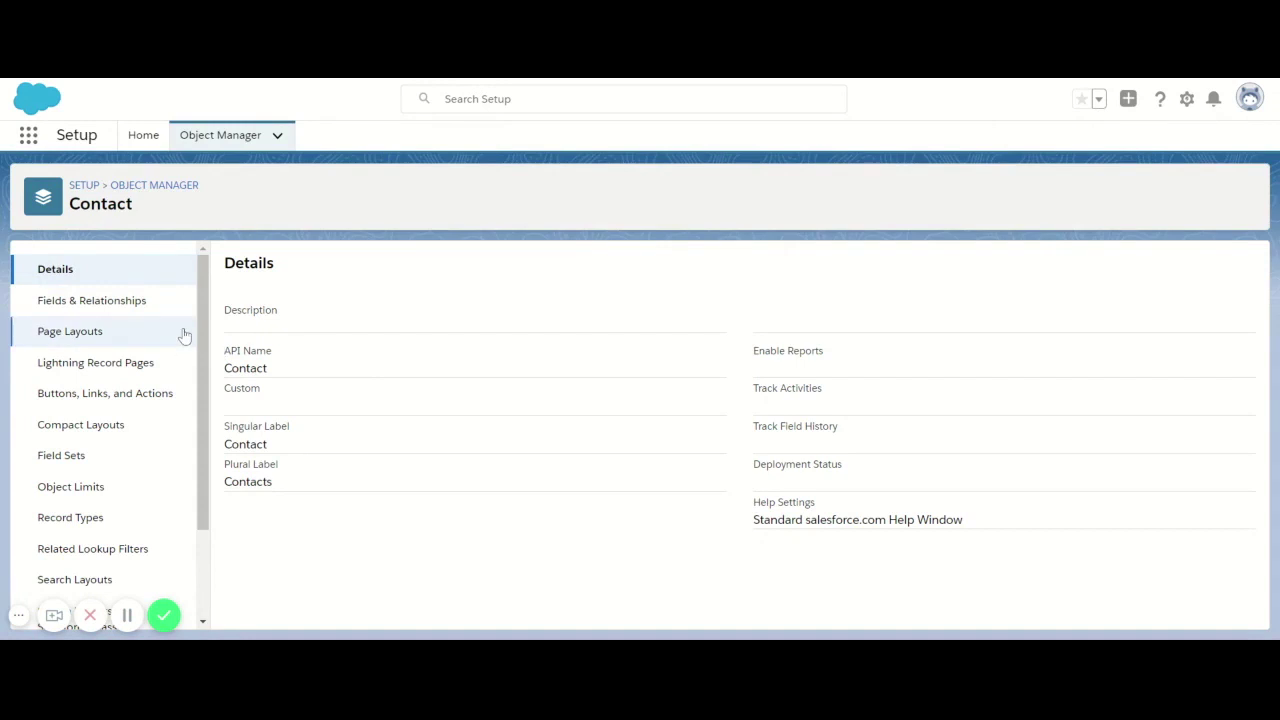
{"action": "left_click", "coordinate": [108, 342]}
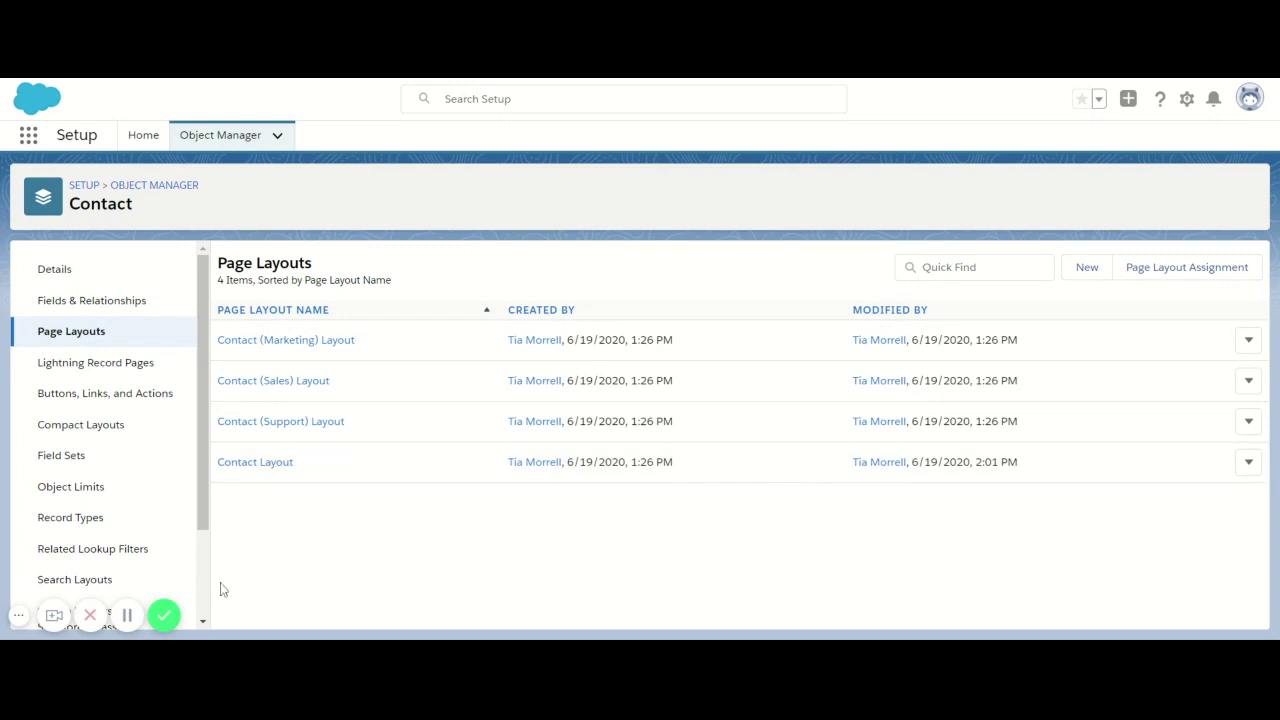
{"action": "left_click", "coordinate": [260, 467]}
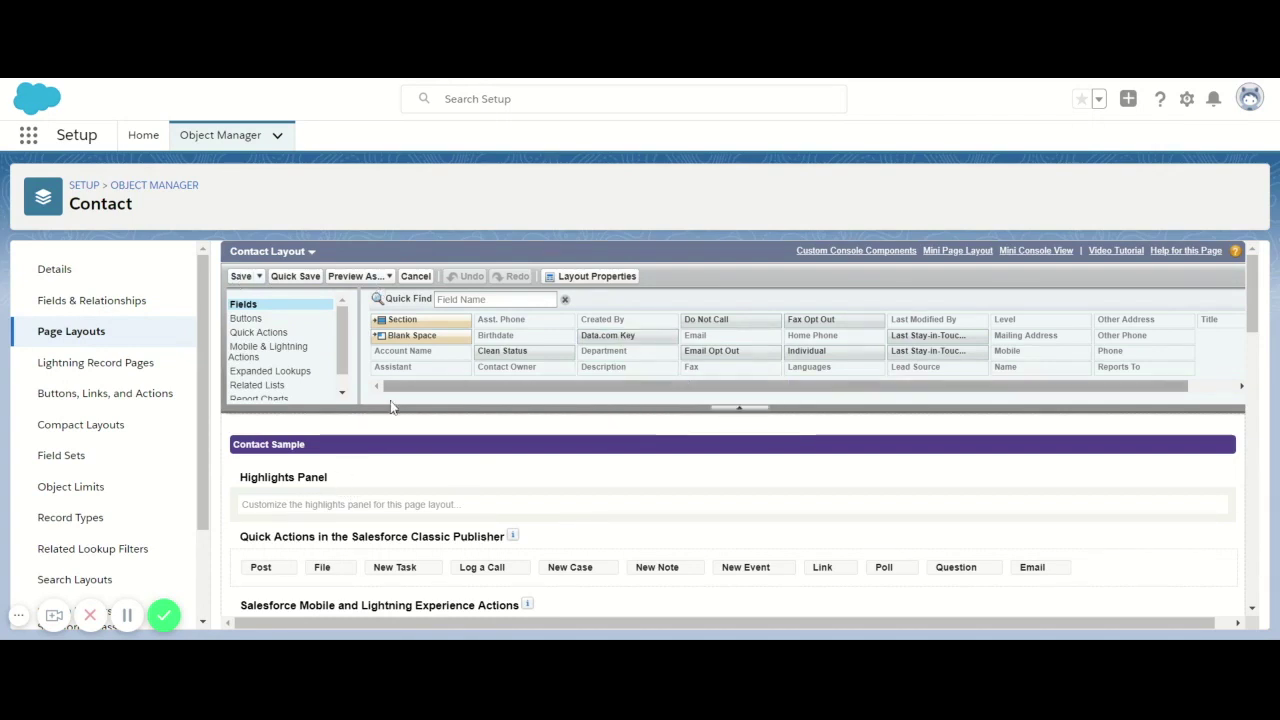
Remove the Send Handwrytten Note button from the Contact Detail custom buttons and add it back to the same section.
{"action": "scroll", "coordinate": [360, 480], "scroll_direction": "down", "scroll_amount": 1}
{"action": "scroll", "coordinate": [383, 481], "scroll_direction": "up", "scroll_amount": 1}
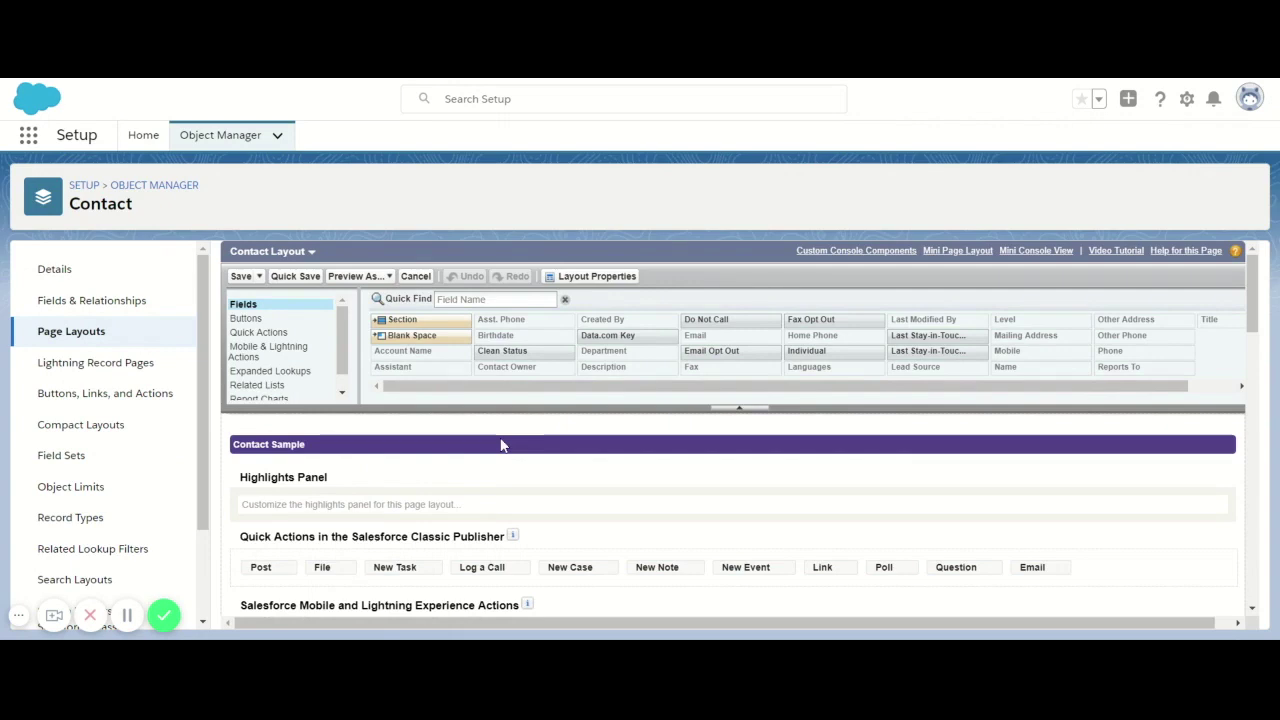
{"action": "left_click", "coordinate": [284, 319]}
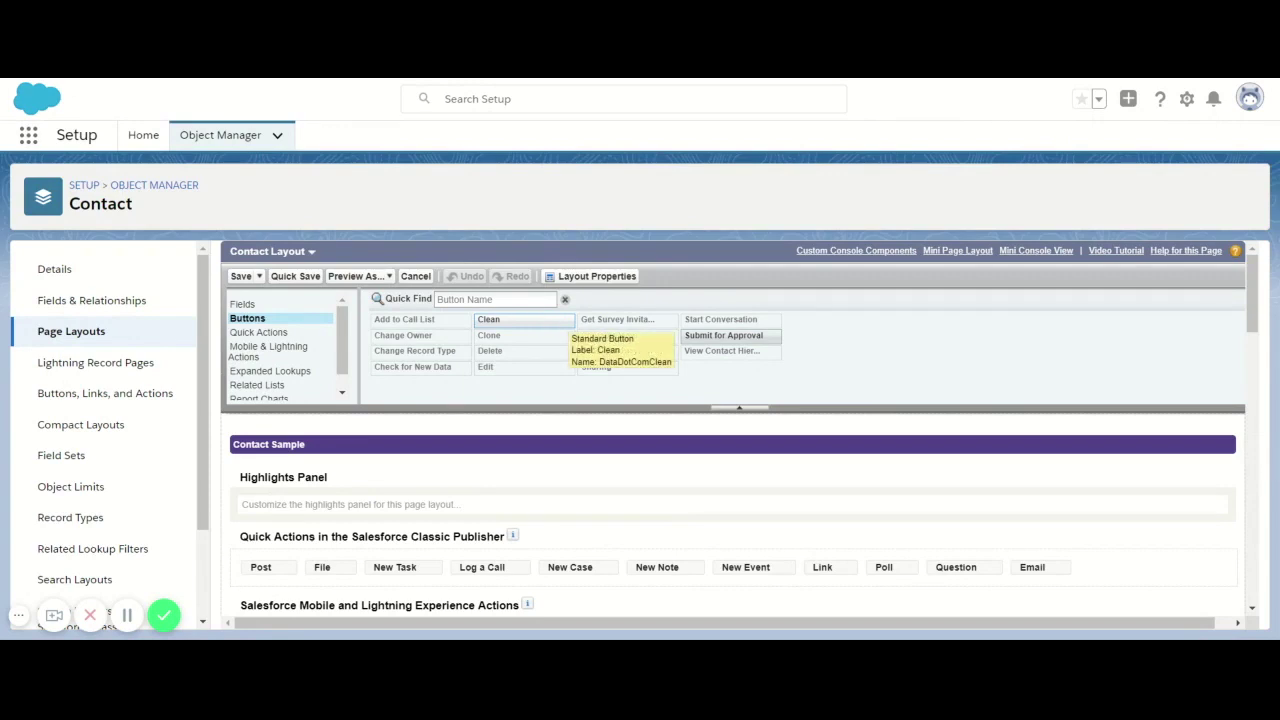
{"action": "left_click", "coordinate": [543, 322]}
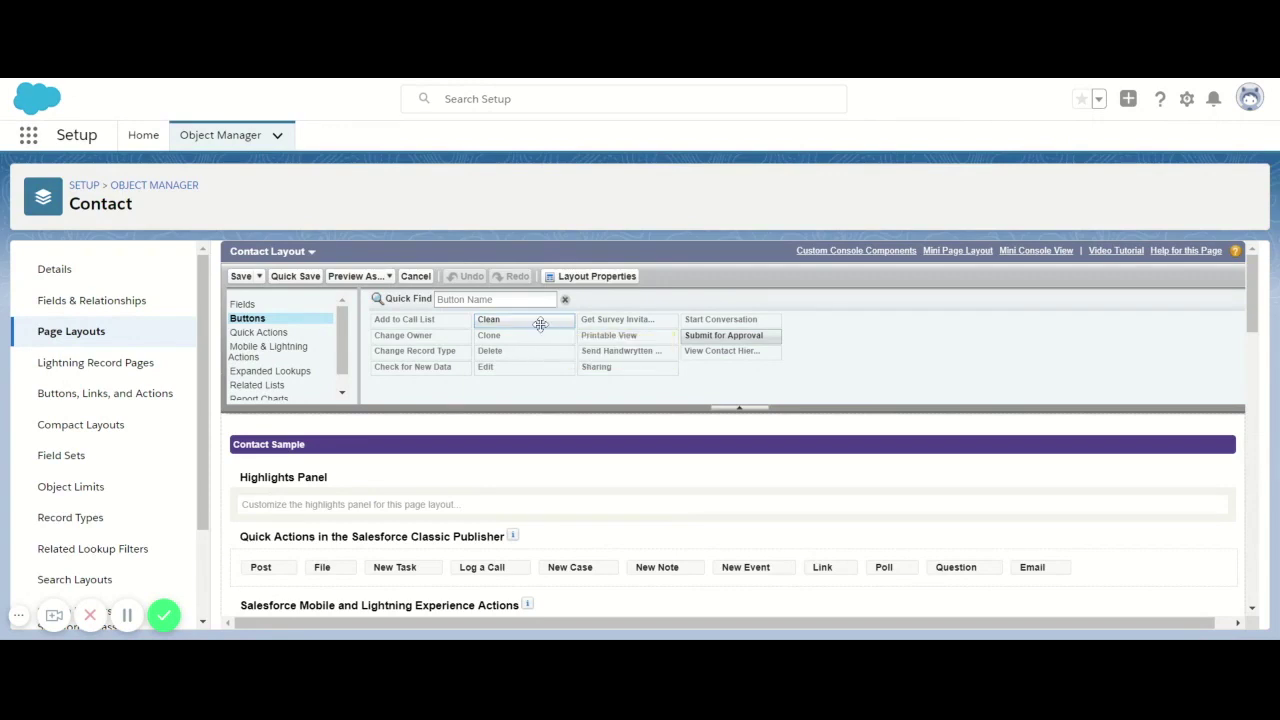
{"action": "left_click", "coordinate": [702, 336], "text": "ctrl"}
{"action": "scroll", "coordinate": [604, 346], "scroll_direction": "down", "scroll_amount": 3}
{"action": "scroll", "coordinate": [531, 479], "scroll_direction": "down", "scroll_amount": 1}
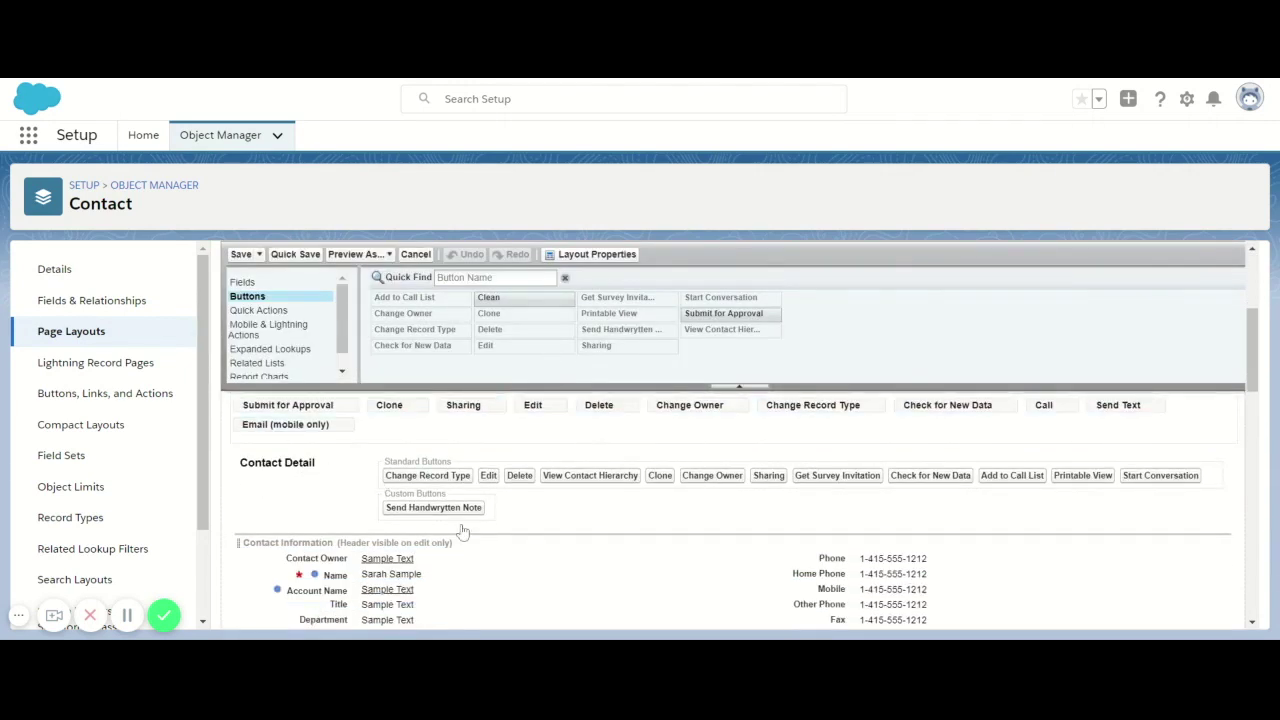
{"action": "left_click_drag", "start_coordinate": [424, 512], "coordinate": [615, 333]}
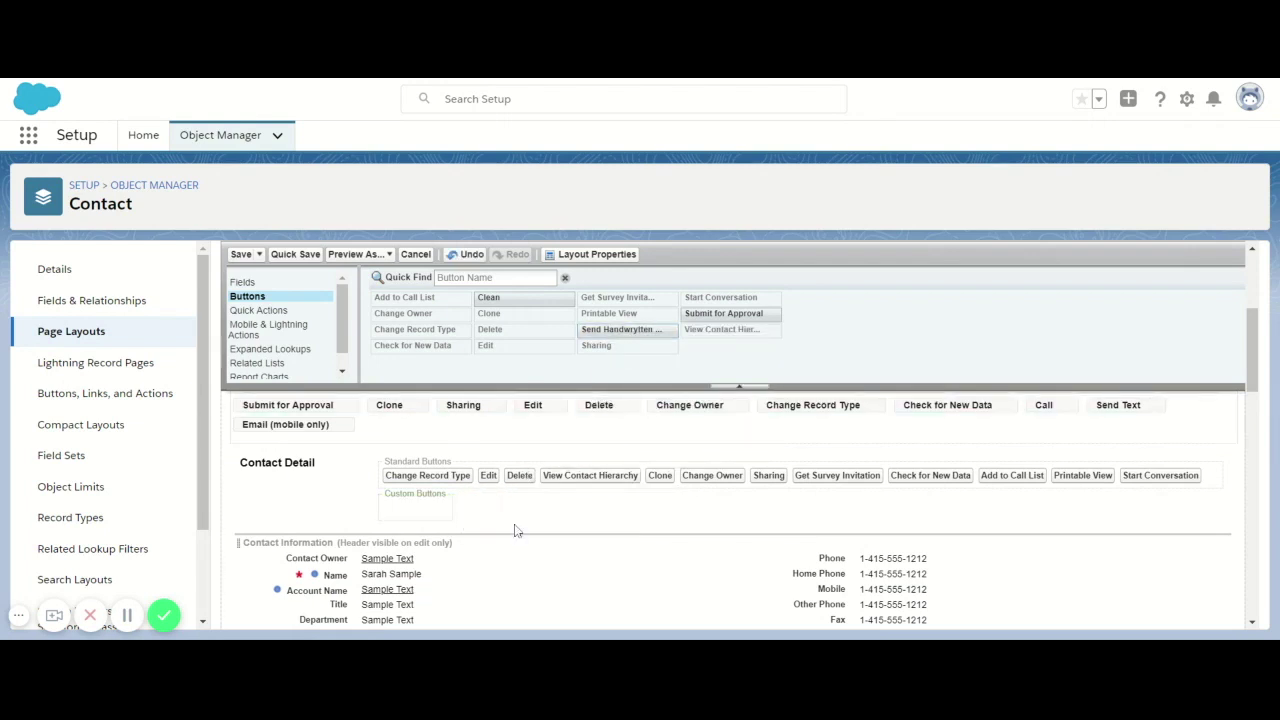
{"action": "left_click_drag", "start_coordinate": [620, 331], "coordinate": [432, 508]}
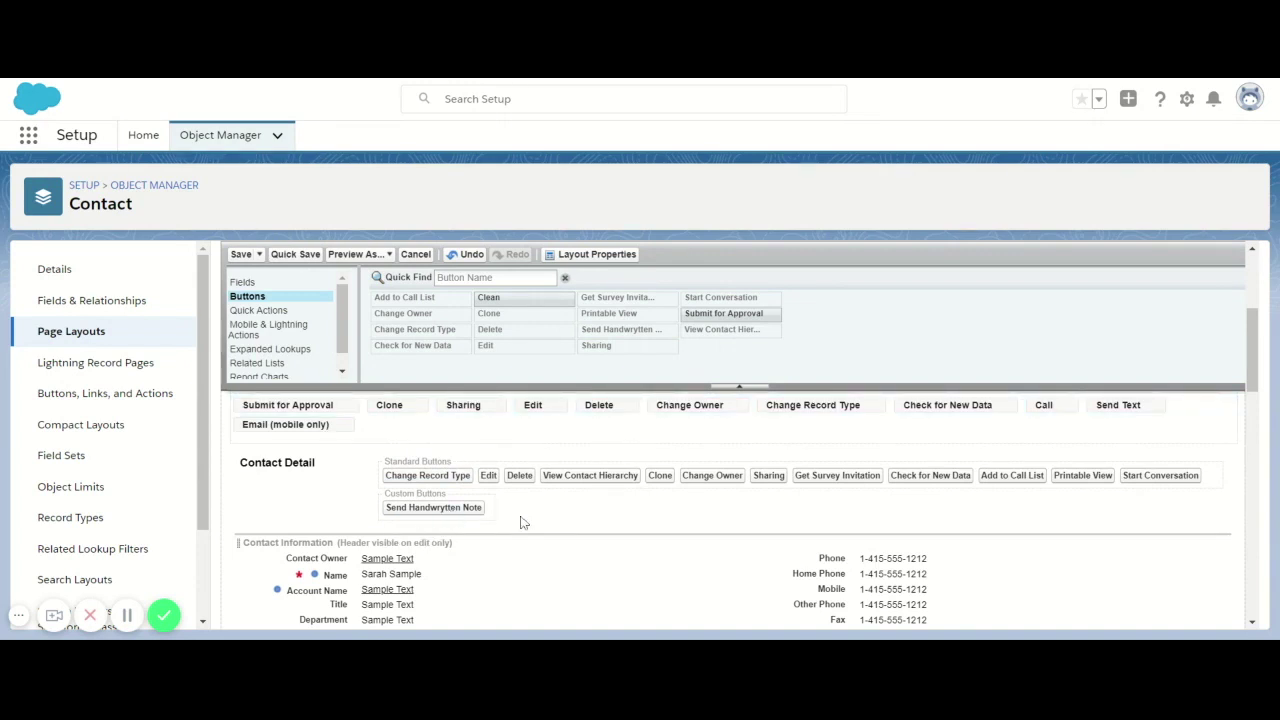
Remove Send Handwrytten Note from the Salesforce Mobile and Lightning Experience Actions and add it back as the first action.
{"action": "scroll", "coordinate": [520, 522], "scroll_direction": "up", "scroll_amount": 3}
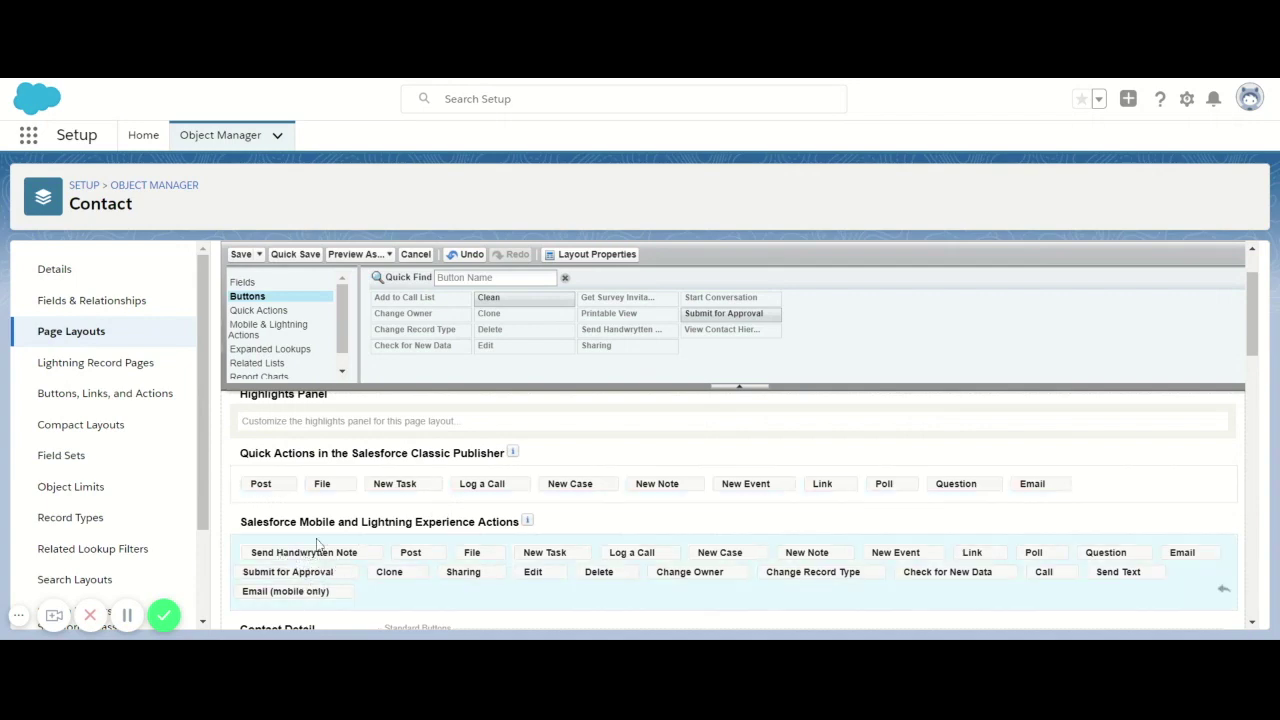
{"action": "left_click", "coordinate": [279, 336]}
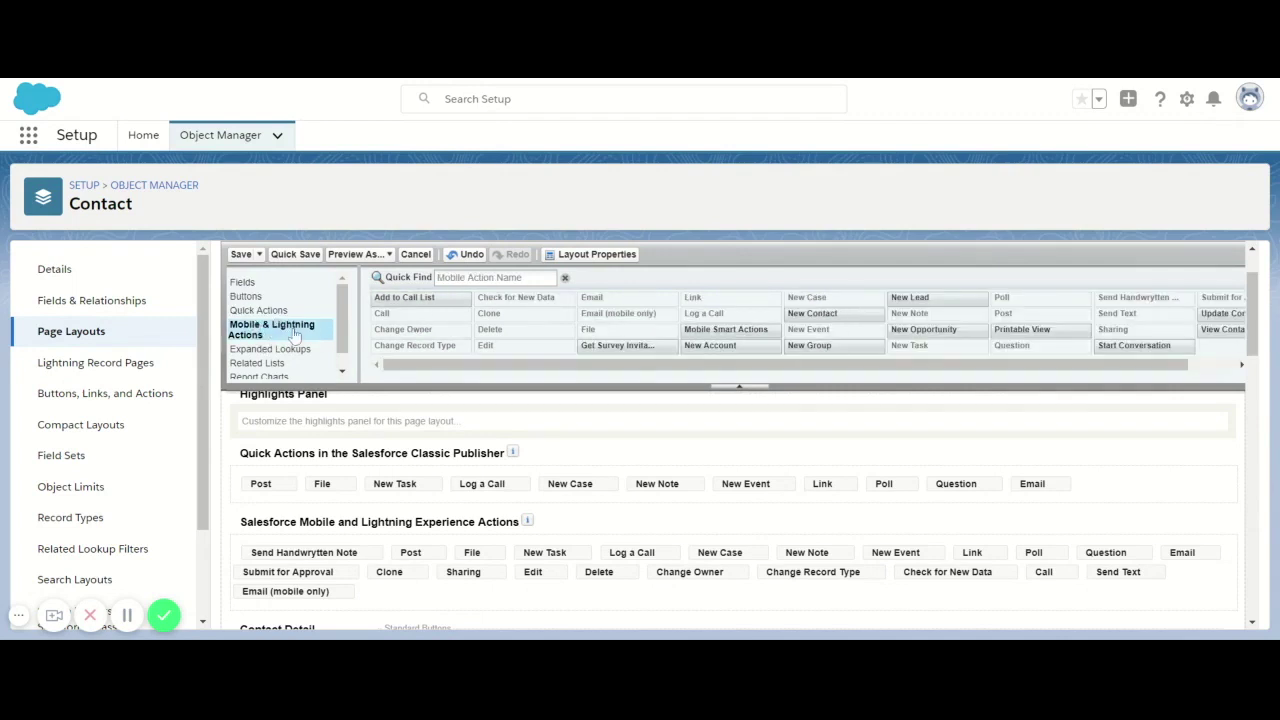
{"action": "left_click_drag", "start_coordinate": [718, 368], "coordinate": [764, 368]}
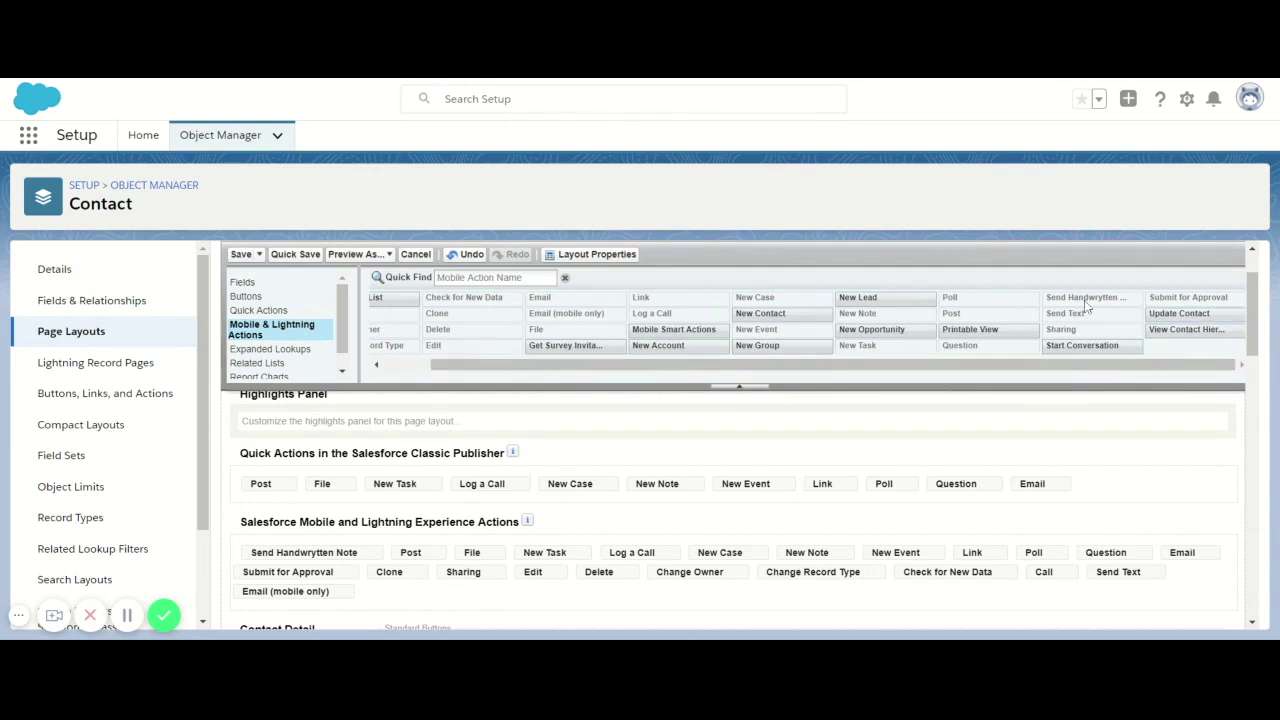
{"action": "left_click_drag", "start_coordinate": [336, 549], "coordinate": [1054, 294]}
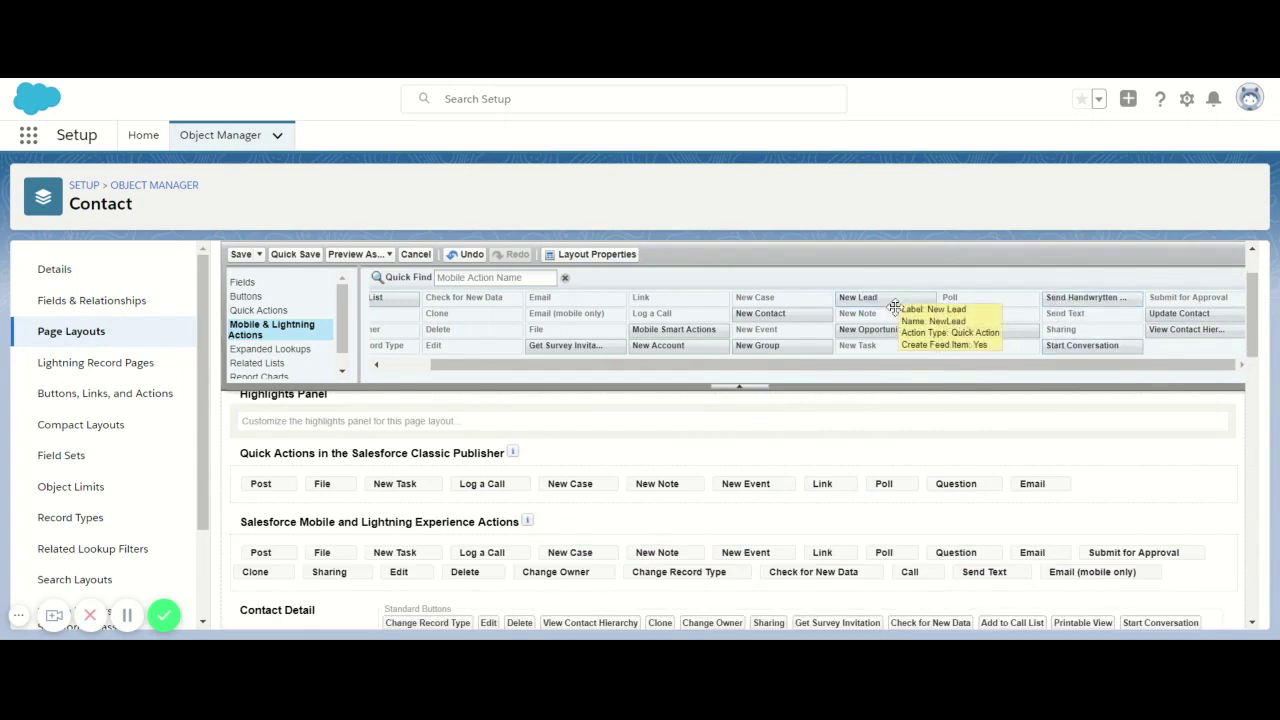
{"action": "mouse_move", "coordinate": [1094, 296]}
{"action": "left_mouse_down"}
{"action": "mouse_move", "coordinate": [800, 429]}
{"action": "mouse_move", "coordinate": [258, 537]}
{"action": "mouse_move", "coordinate": [246, 554]}
{"action": "left_mouse_up"}
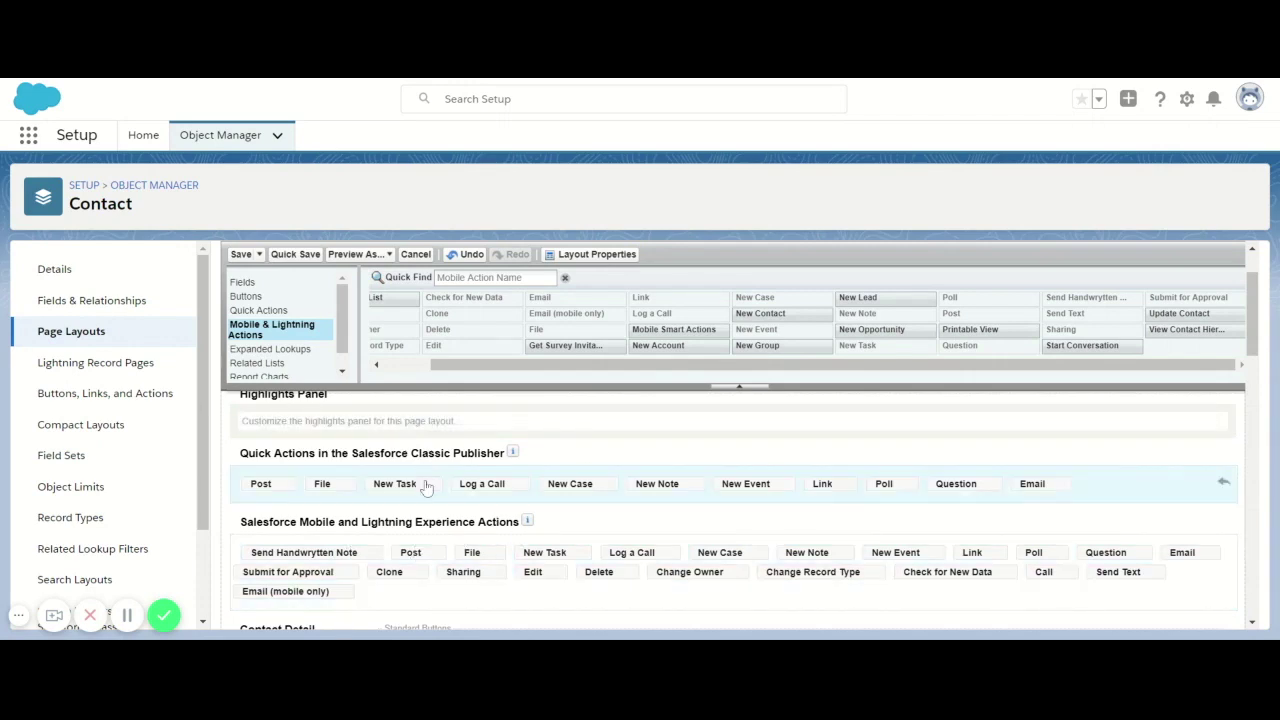
Add the Handwrytten Notes related list to the layout between Opportunities and Cases.
{"action": "scroll", "coordinate": [473, 490], "scroll_direction": "up", "scroll_amount": 2}
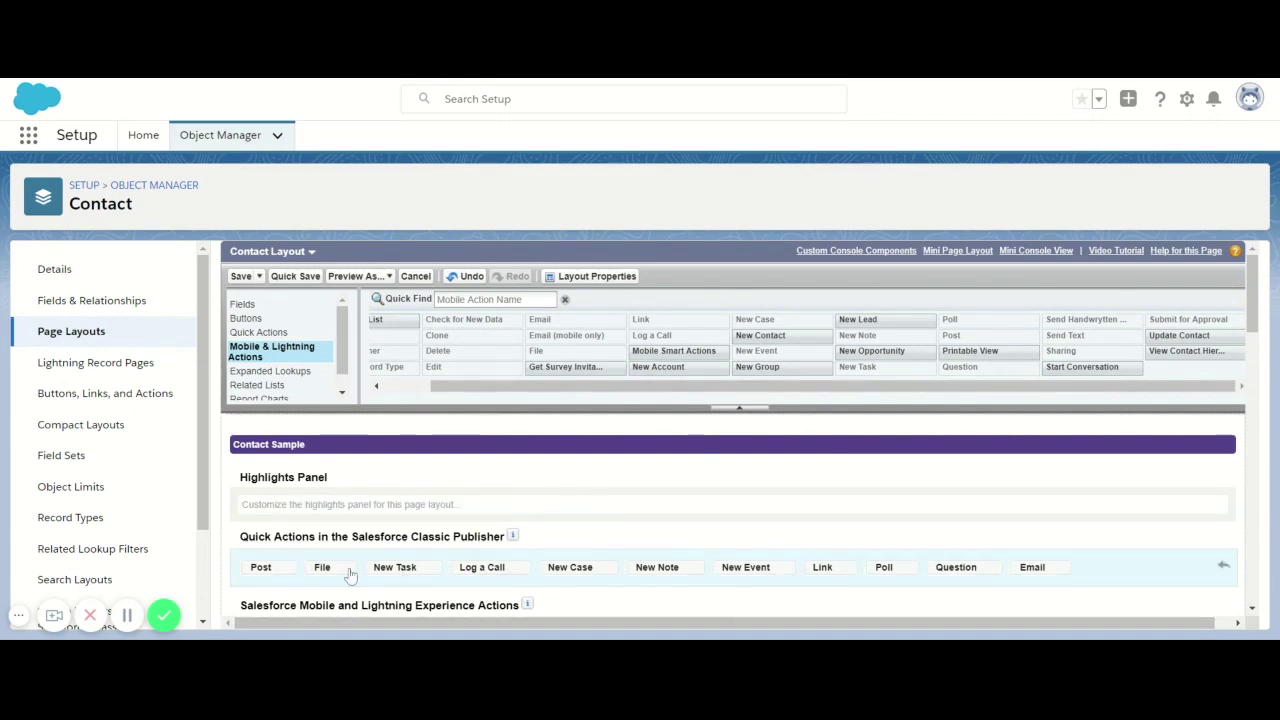
{"action": "scroll", "coordinate": [336, 541], "scroll_direction": "down", "scroll_amount": 2}
{"action": "scroll", "coordinate": [336, 541], "scroll_direction": "down", "scroll_amount": 2}
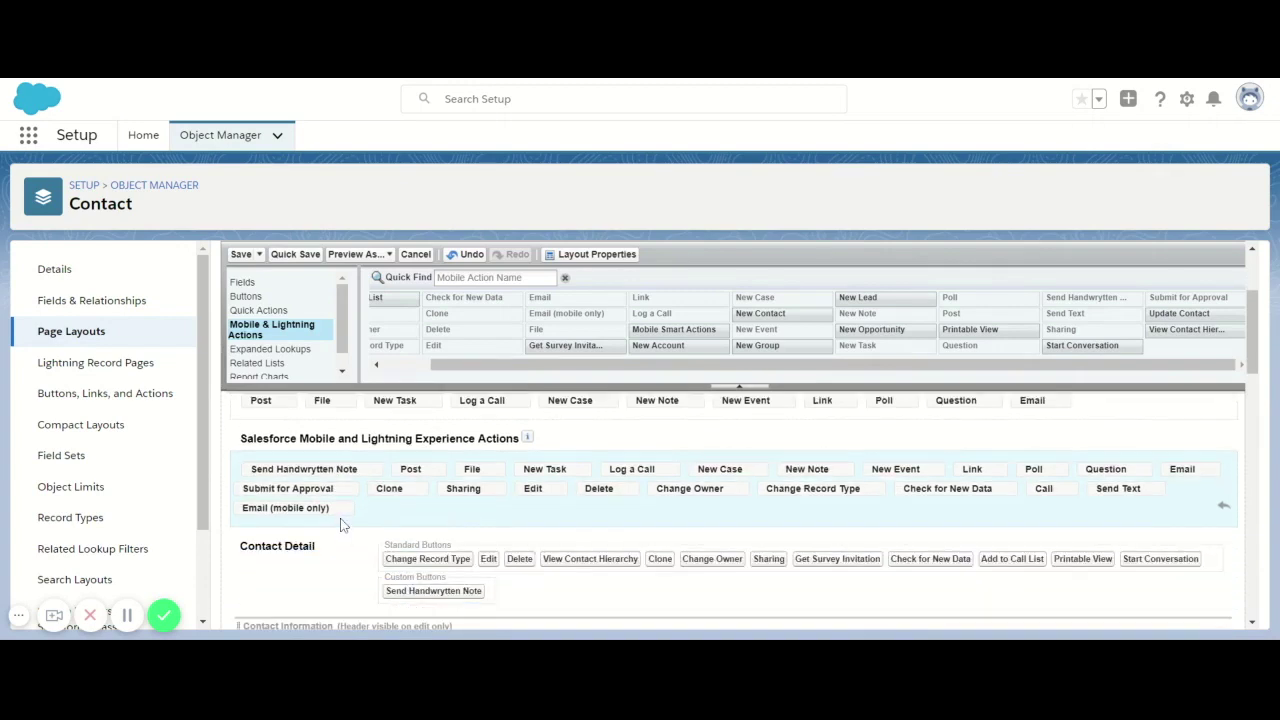
{"action": "scroll", "coordinate": [350, 500], "scroll_direction": "down", "scroll_amount": 8}
{"action": "scroll", "coordinate": [360, 476], "scroll_direction": "up", "scroll_amount": 6}
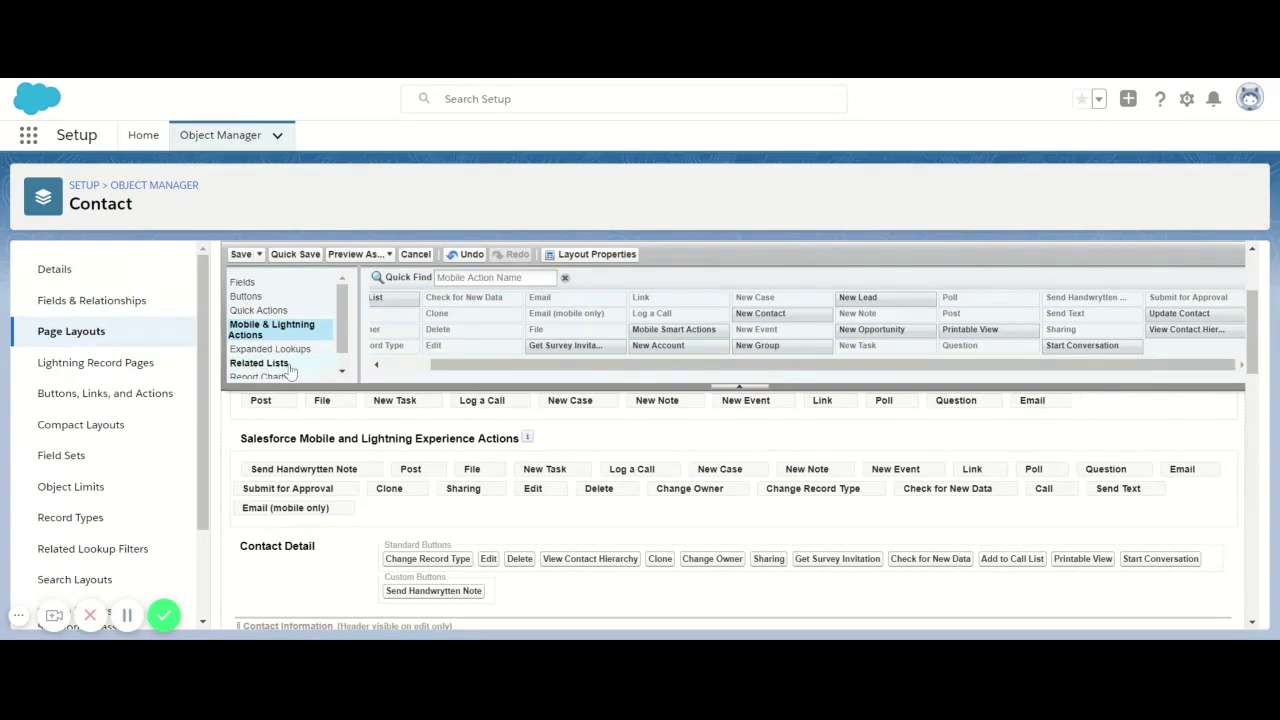
{"action": "left_click", "coordinate": [259, 363]}
{"action": "scroll", "coordinate": [440, 448], "scroll_direction": "up", "scroll_amount": 1}
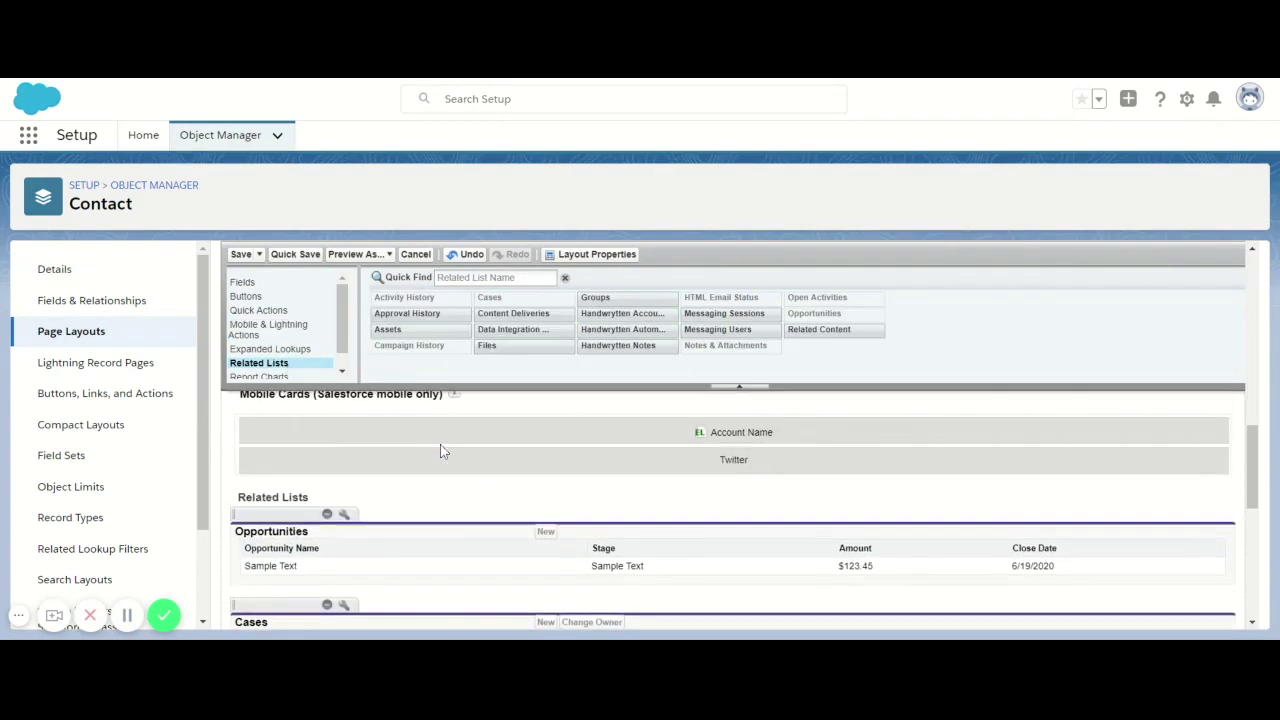
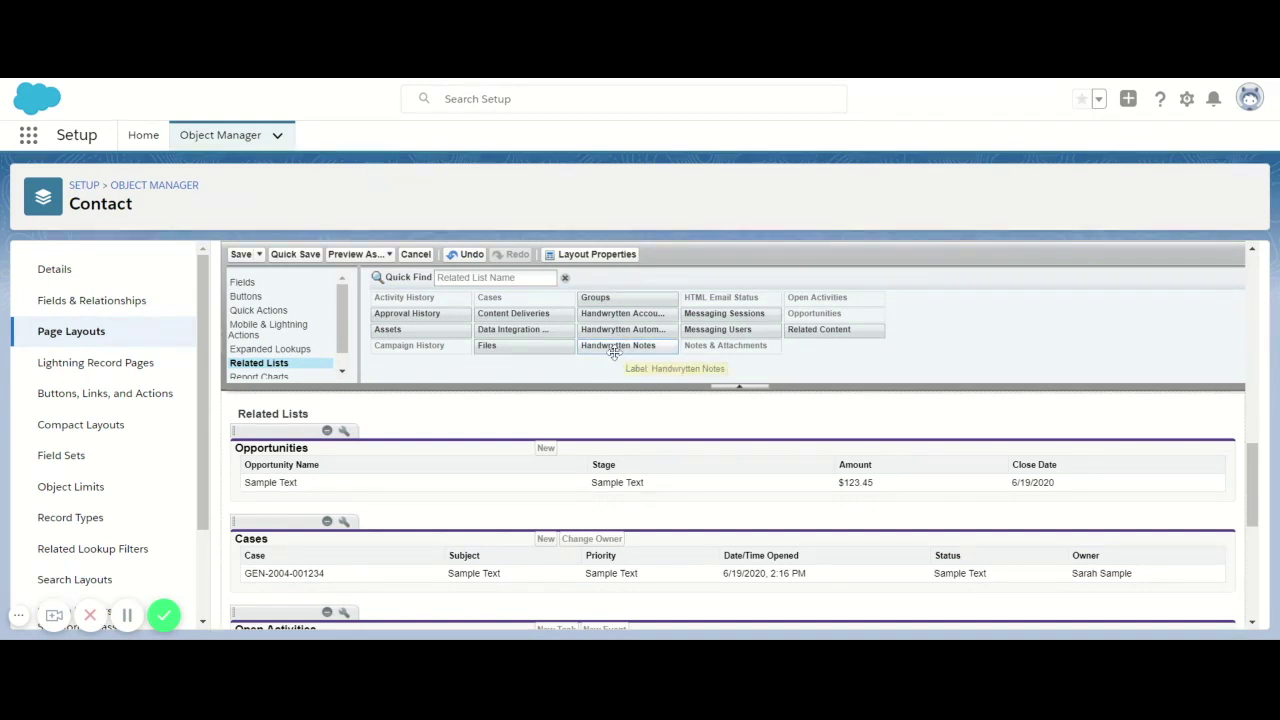
{"action": "left_click_drag", "start_coordinate": [612, 348], "coordinate": [237, 559]}
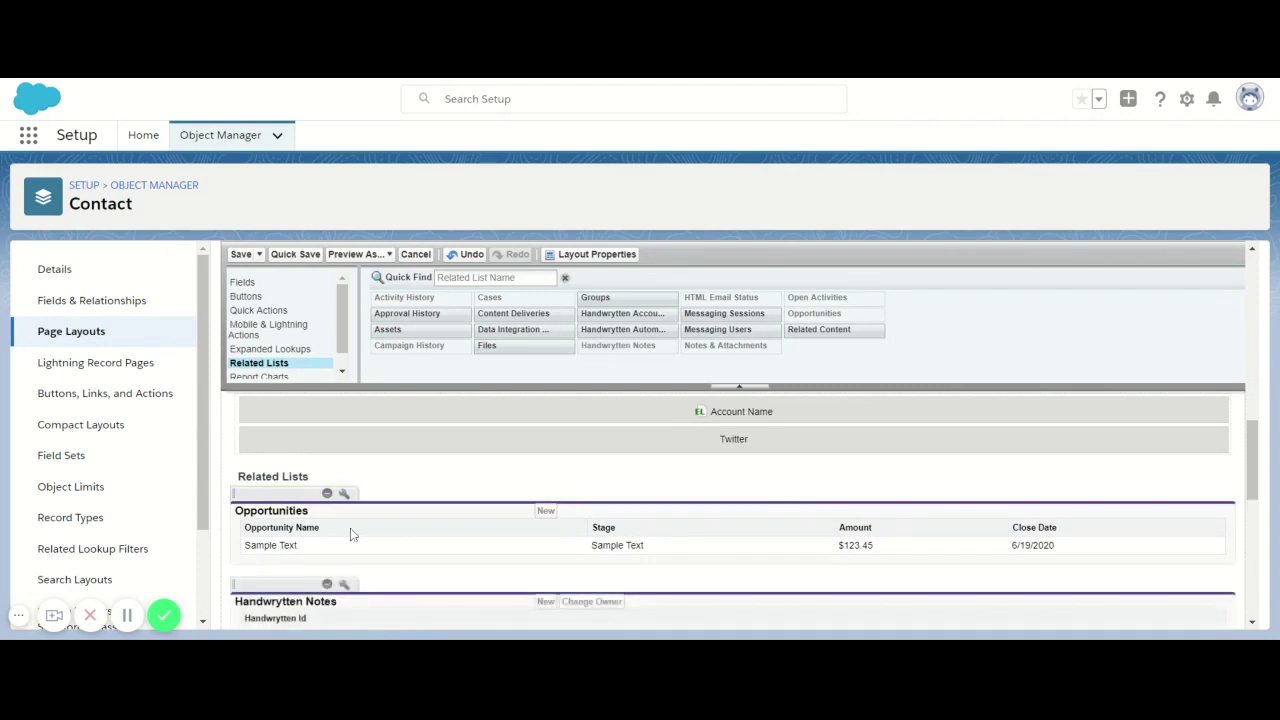
Open the Handwrytten Notes related list's properties and add the Card Name and Card Price columns.
{"action": "scroll", "coordinate": [386, 508], "scroll_direction": "down", "scroll_amount": 1}
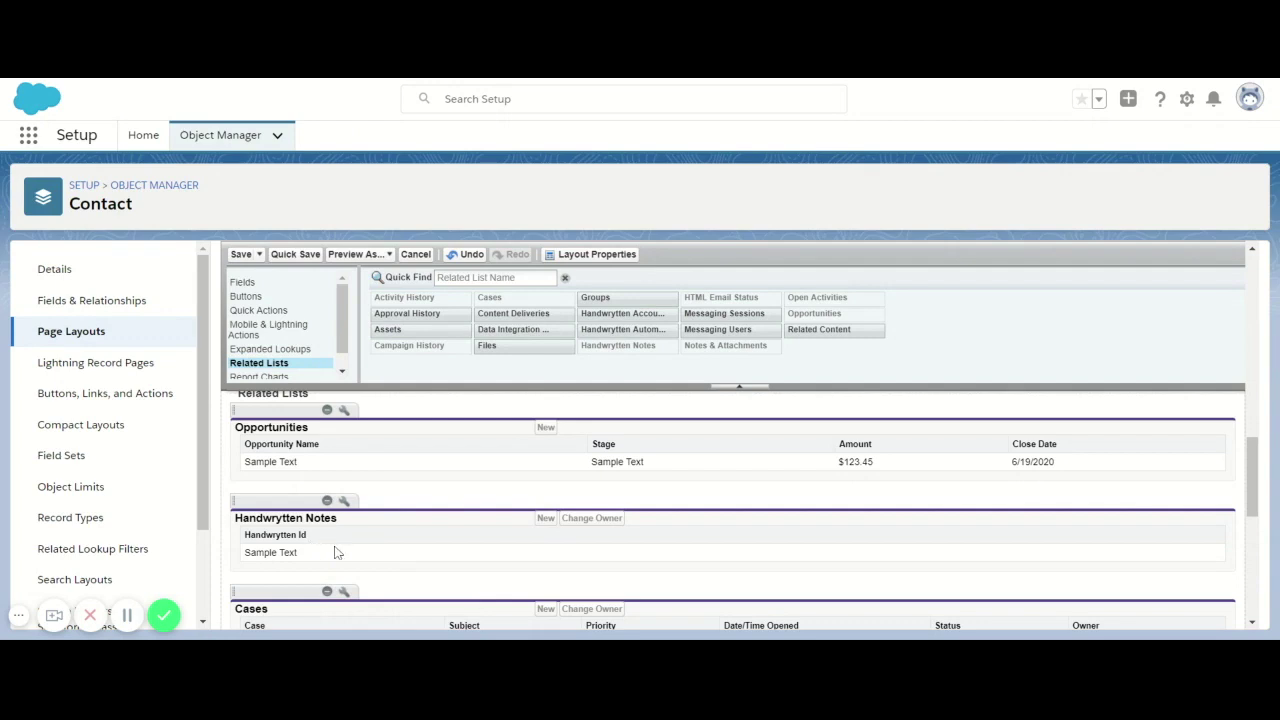
{"action": "left_click", "coordinate": [344, 500]}
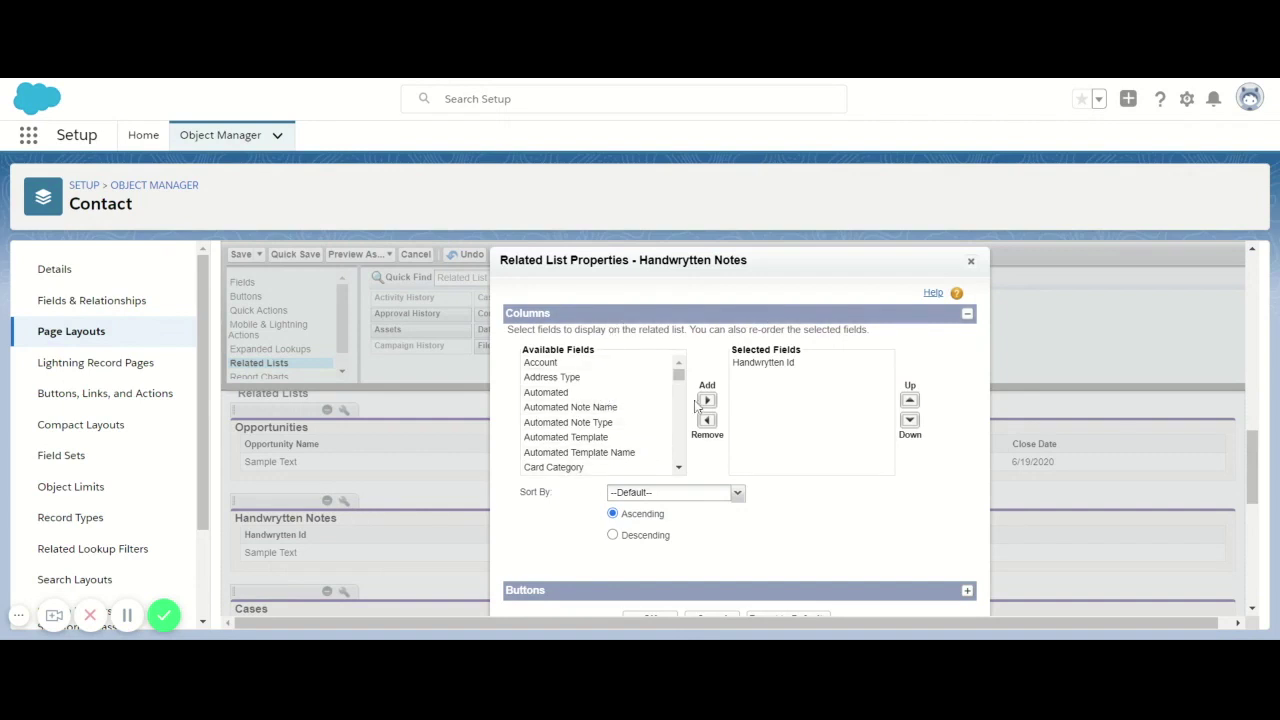
{"action": "left_click_drag", "start_coordinate": [680, 380], "coordinate": [680, 386]}
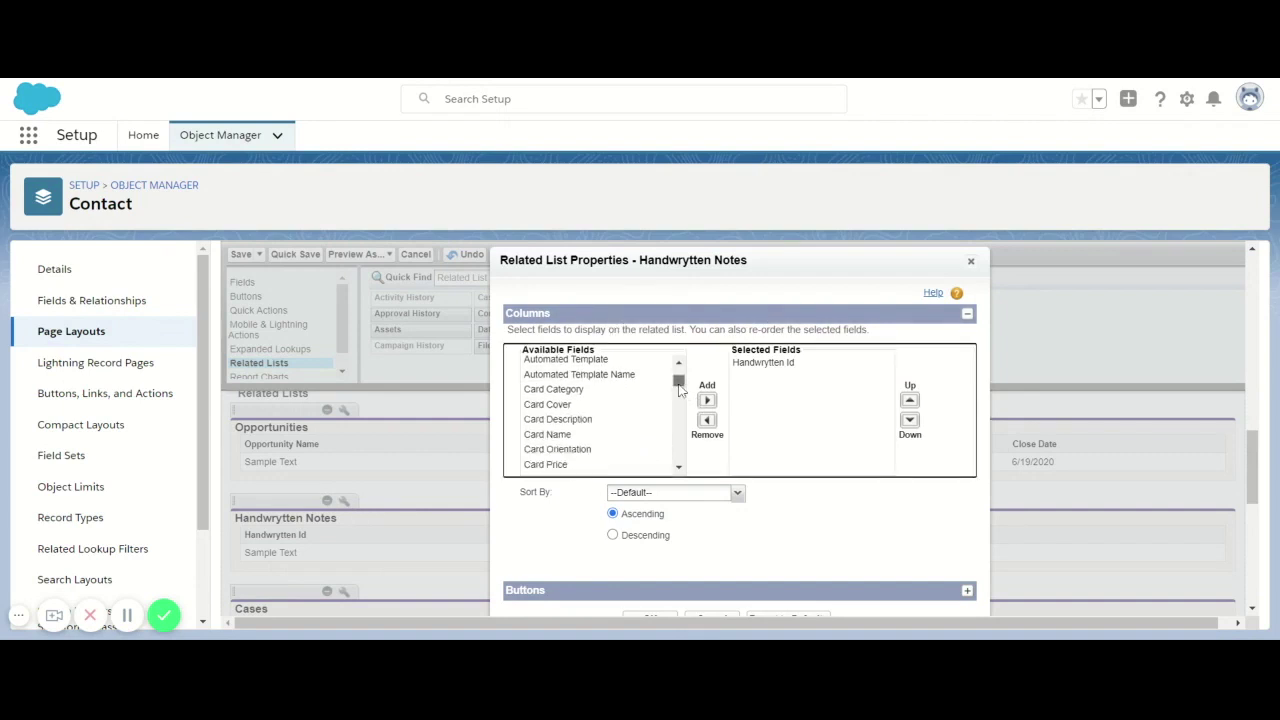
{"action": "left_click", "coordinate": [565, 437]}
{"action": "left_click", "coordinate": [707, 400]}
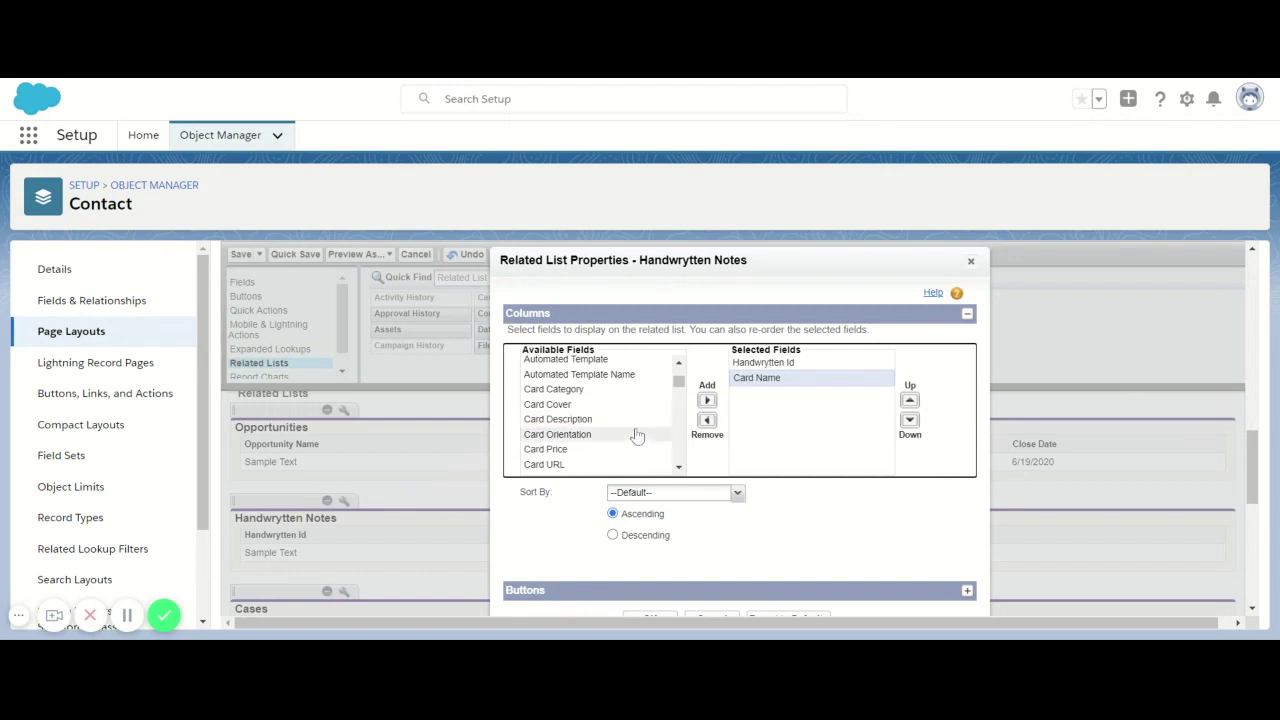
{"action": "scroll", "coordinate": [680, 390], "scroll_direction": "down", "scroll_amount": 2}
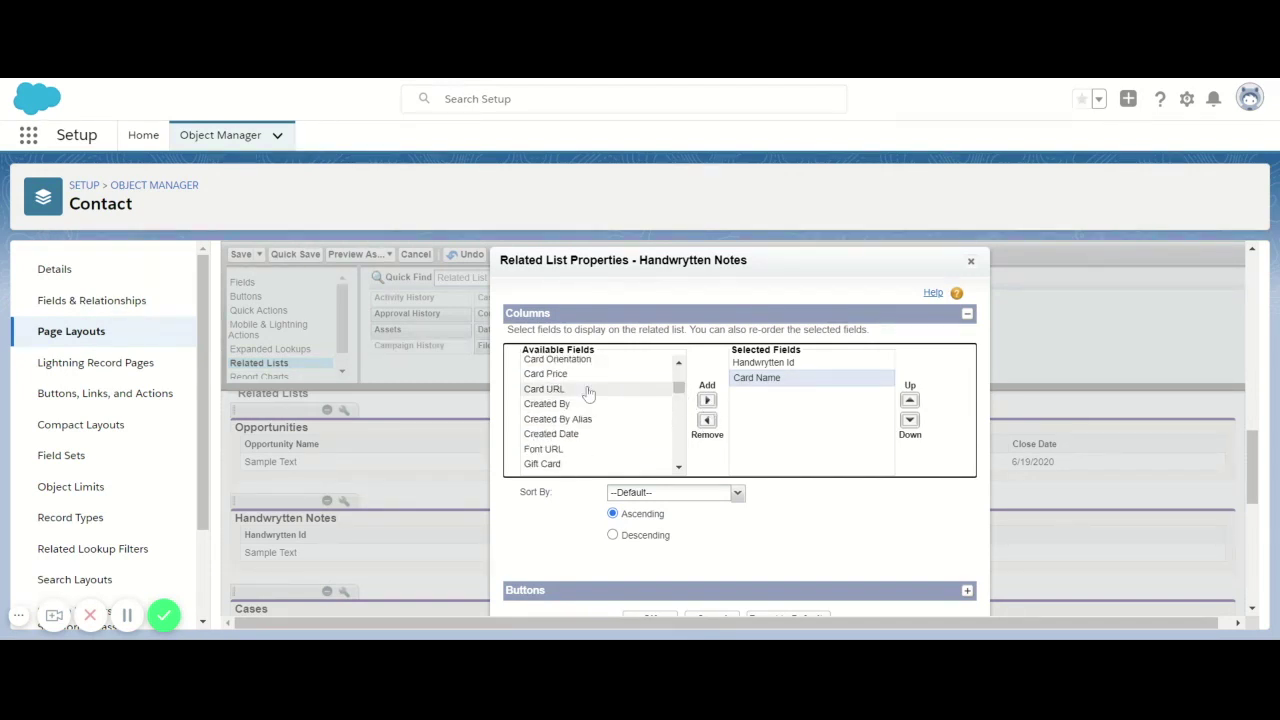
{"action": "left_click", "coordinate": [707, 400]}
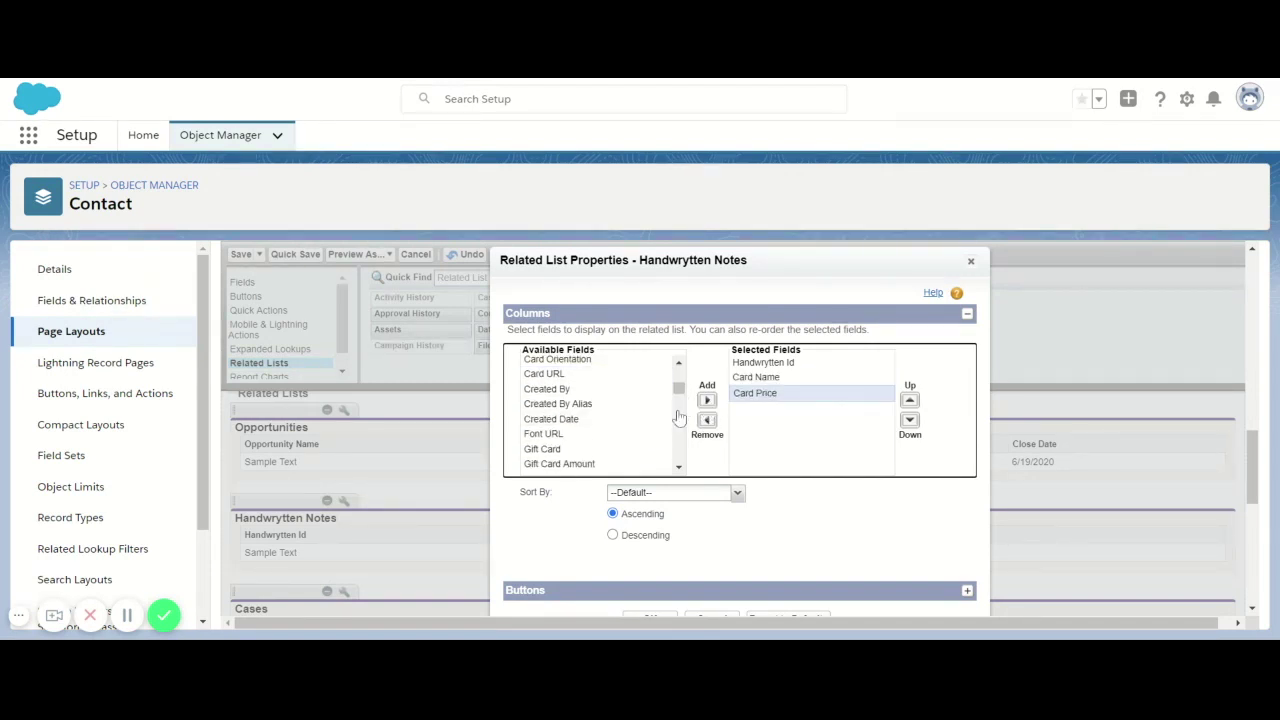
Add the Created Date and Gift Card fields to the related list's selected columns.
{"action": "left_click", "coordinate": [570, 420]}
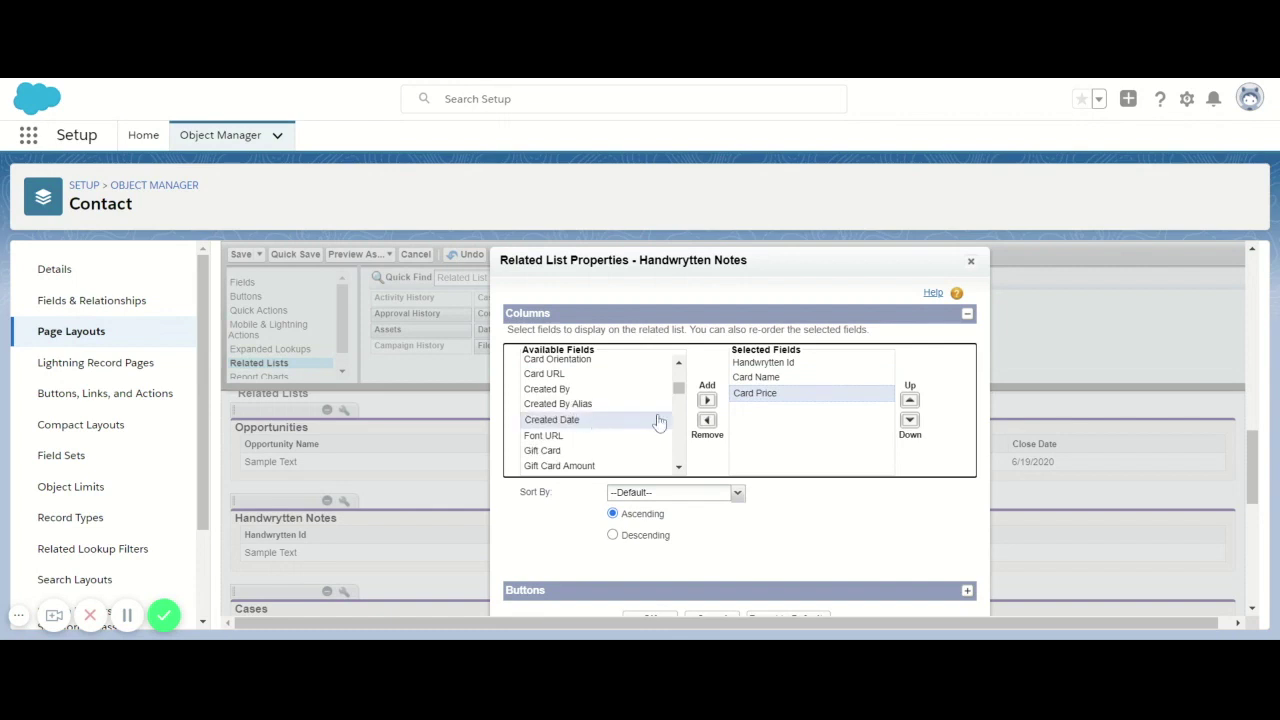
{"action": "left_click", "coordinate": [707, 400]}
{"action": "scroll", "coordinate": [678, 463], "scroll_direction": "down", "scroll_amount": 3}
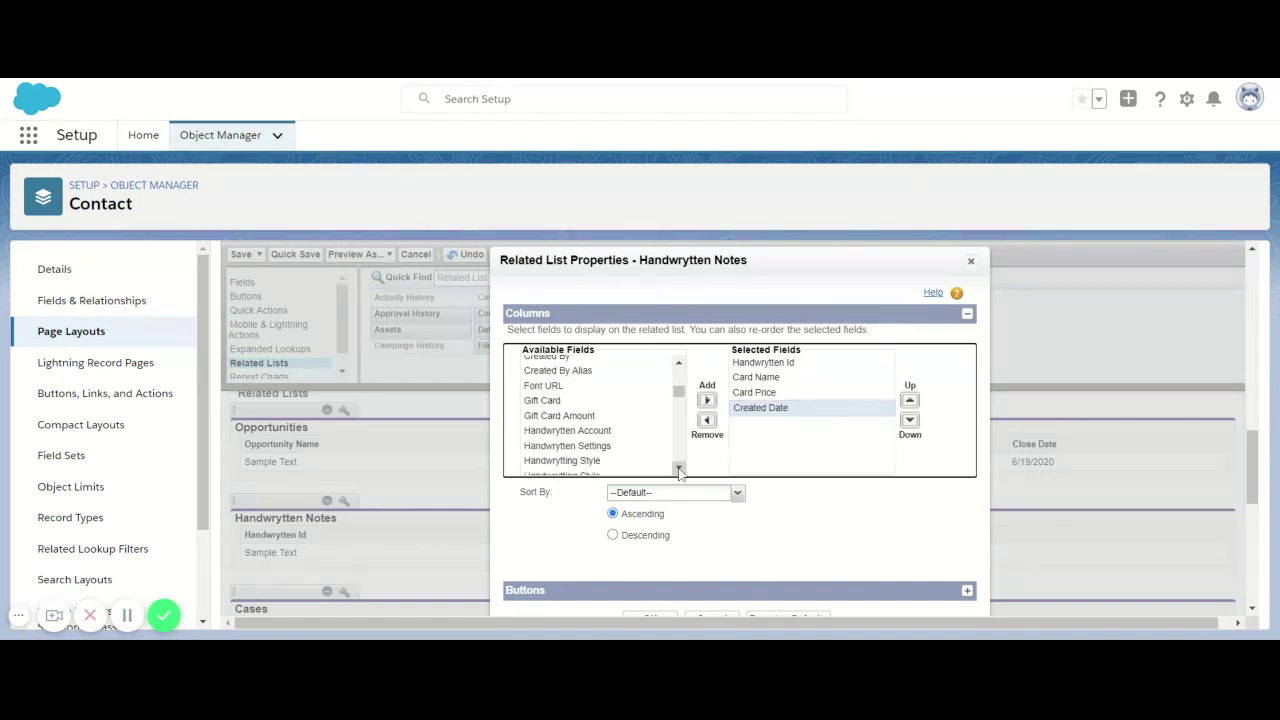
{"action": "left_click", "coordinate": [555, 368]}
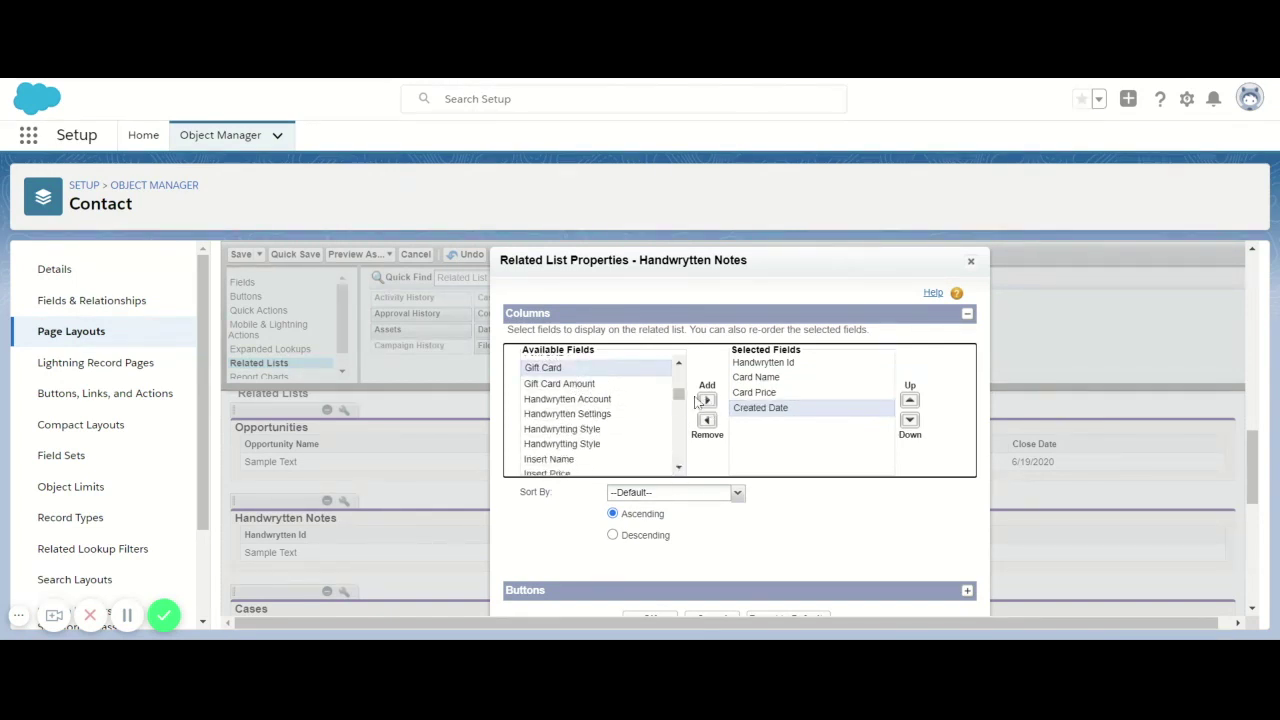
{"action": "left_click", "coordinate": [707, 400]}
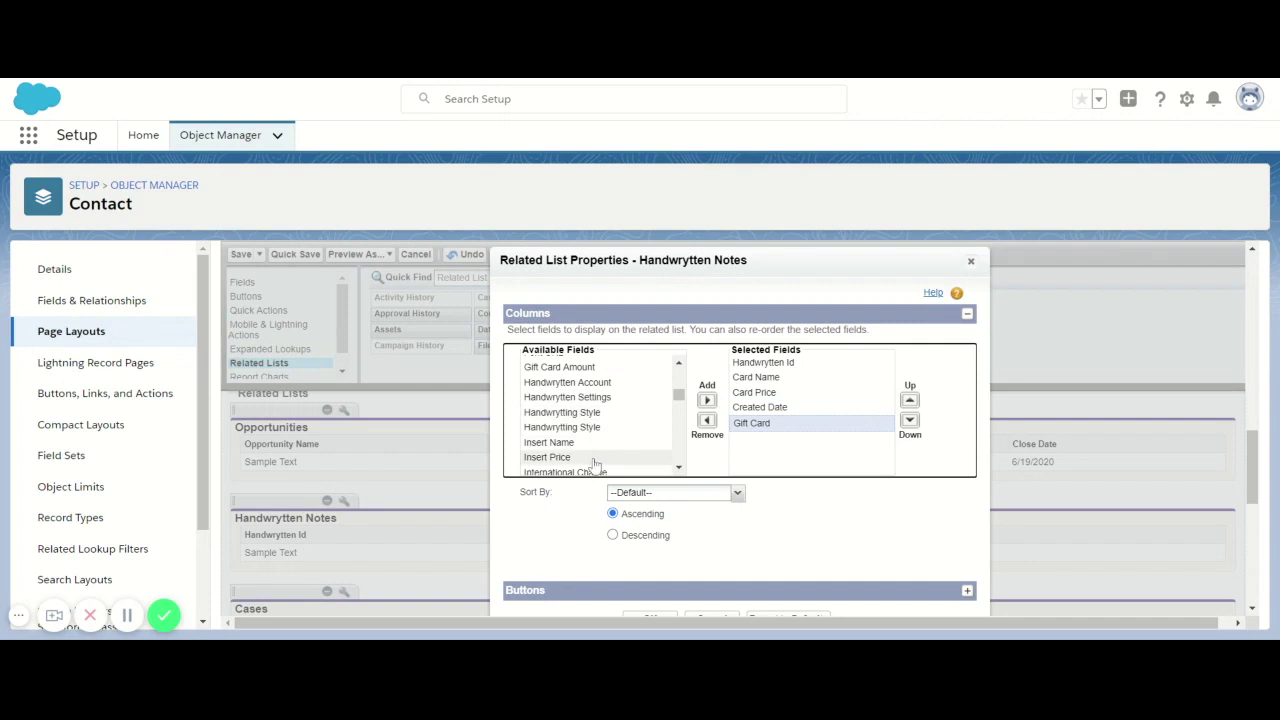
Add the Handwrytting Style column, accept the related list properties and save the layout, overwriting users' related list customizations.
{"action": "left_click", "coordinate": [606, 414]}
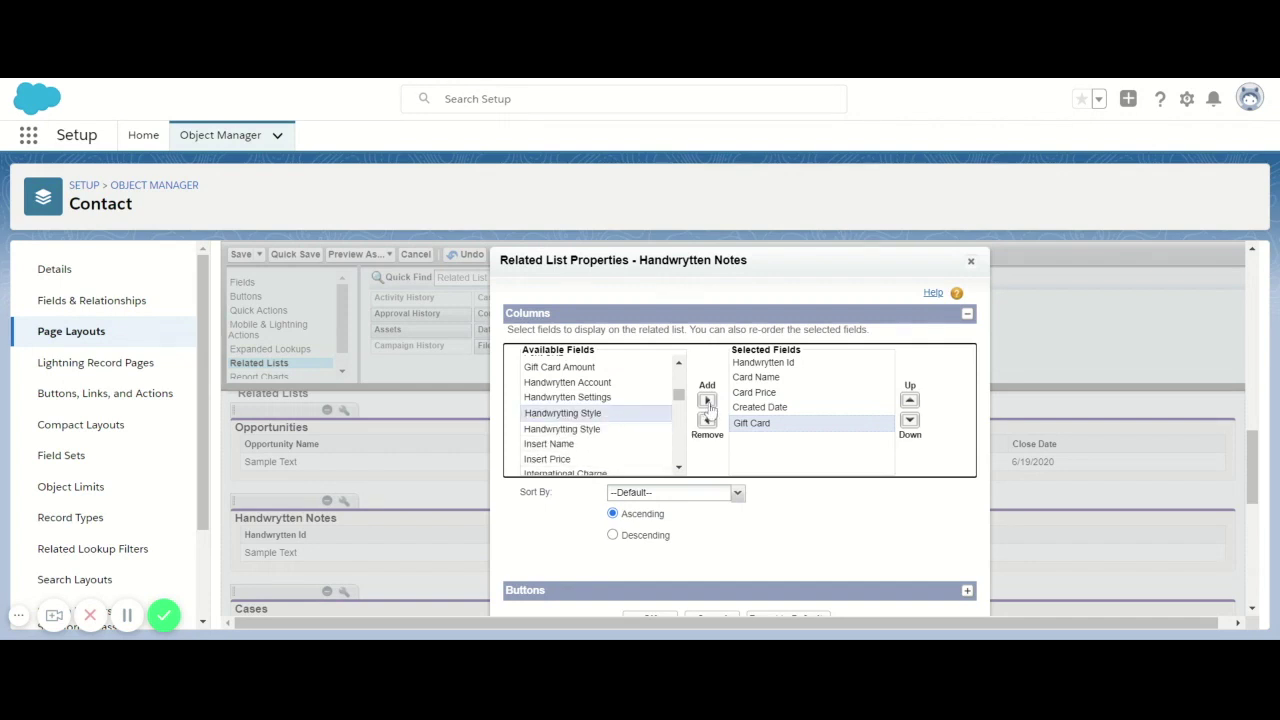
{"action": "left_click", "coordinate": [707, 400]}
{"action": "scroll", "coordinate": [745, 458], "scroll_direction": "down", "scroll_amount": 1}
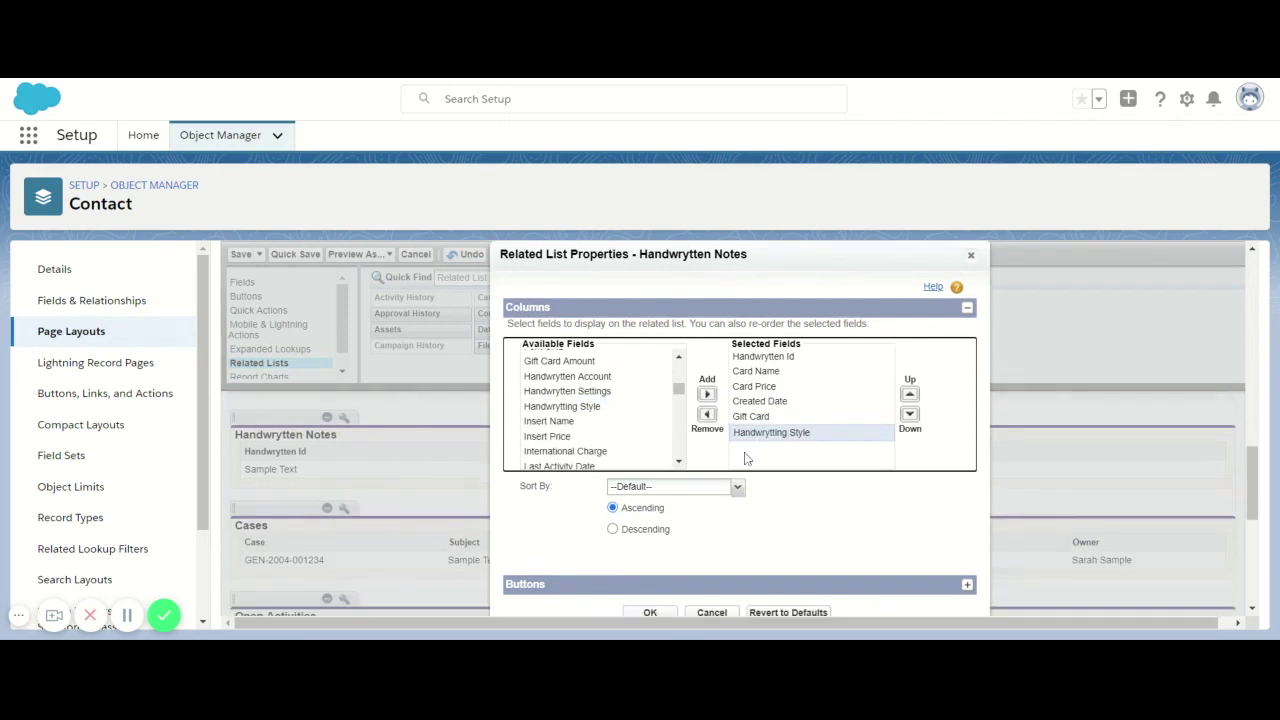
{"action": "left_click", "coordinate": [650, 614]}
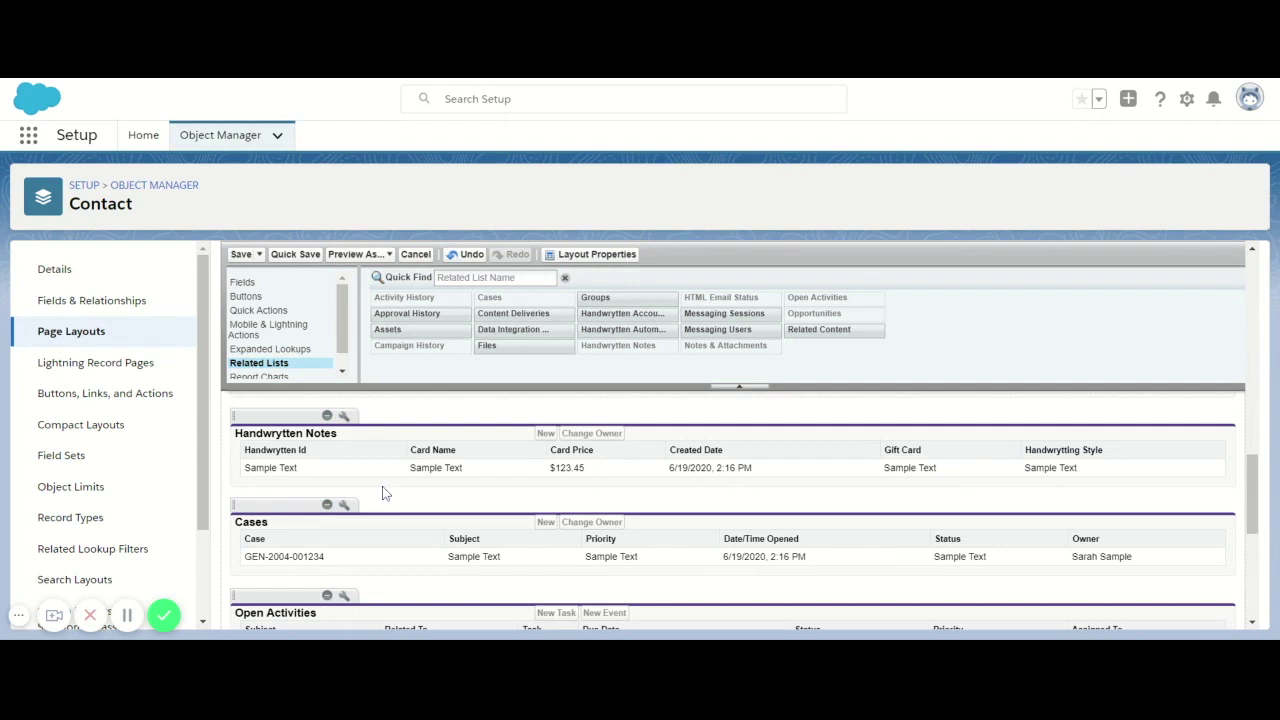
{"action": "left_click", "coordinate": [241, 256]}
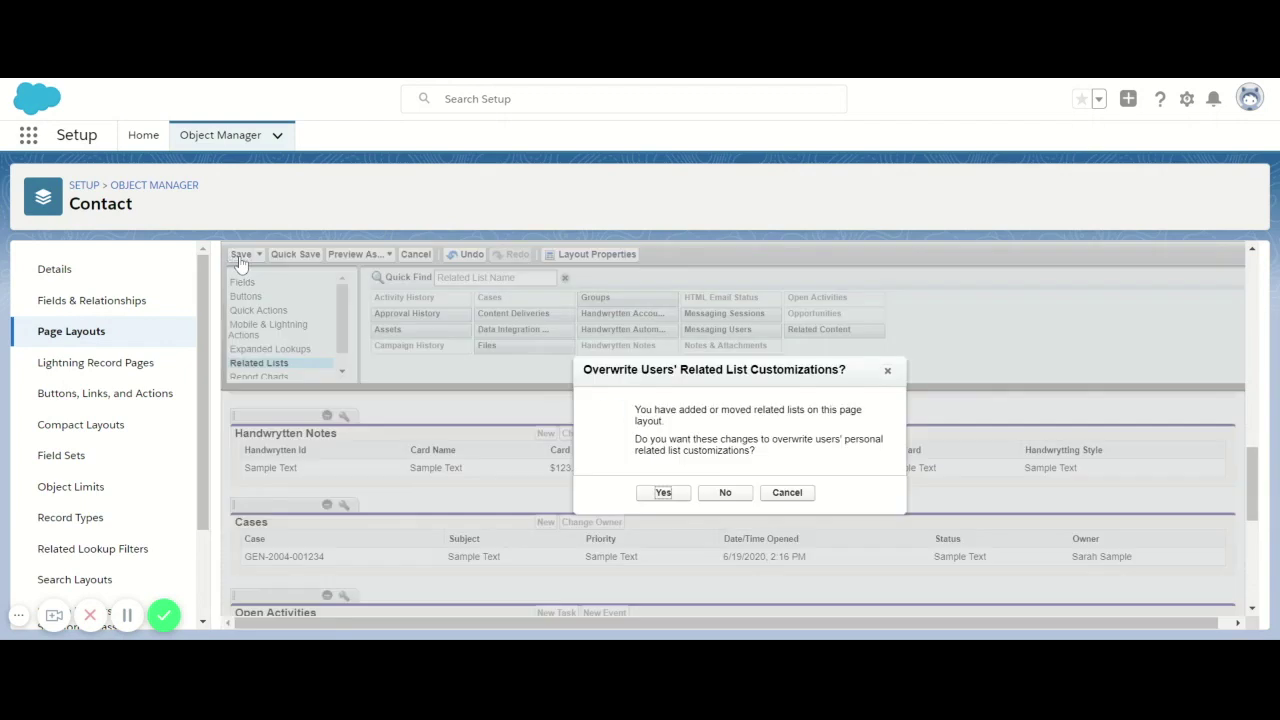
{"action": "left_click", "coordinate": [663, 494]}
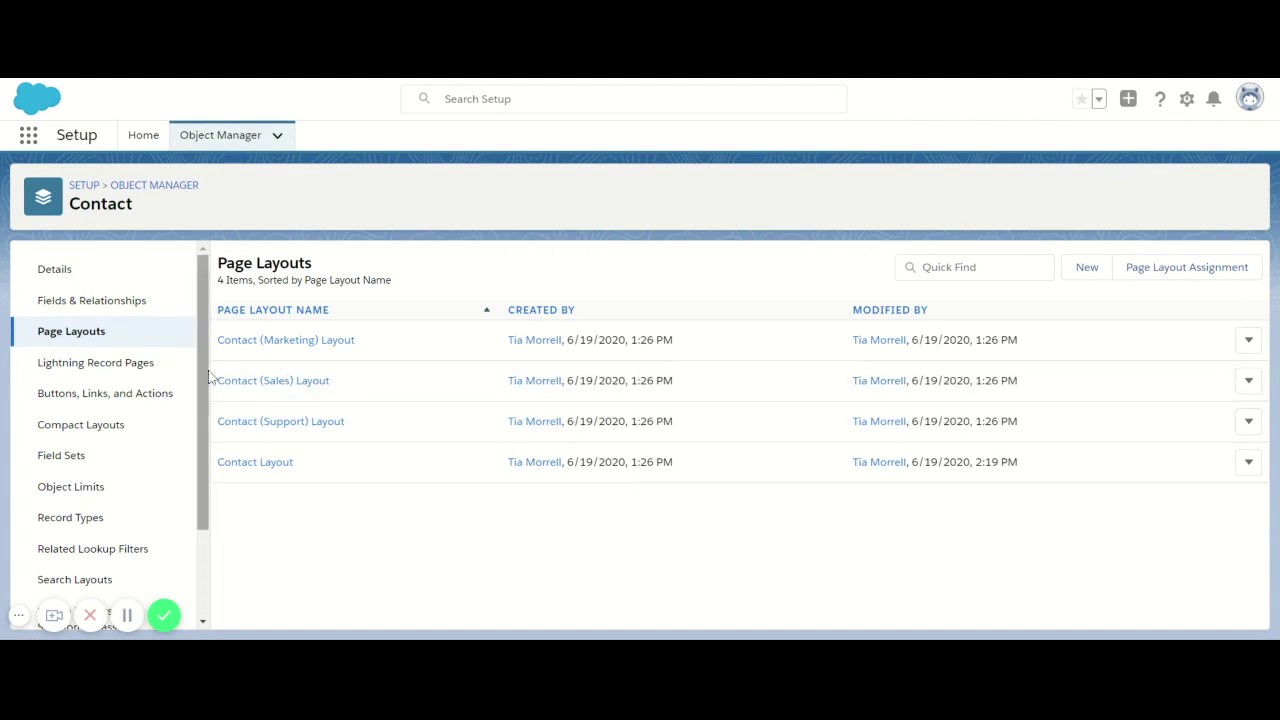
Open the Contact object's Search Layouts for Salesforce Classic.
{"action": "scroll", "coordinate": [128, 394], "scroll_direction": "down", "scroll_amount": 2}
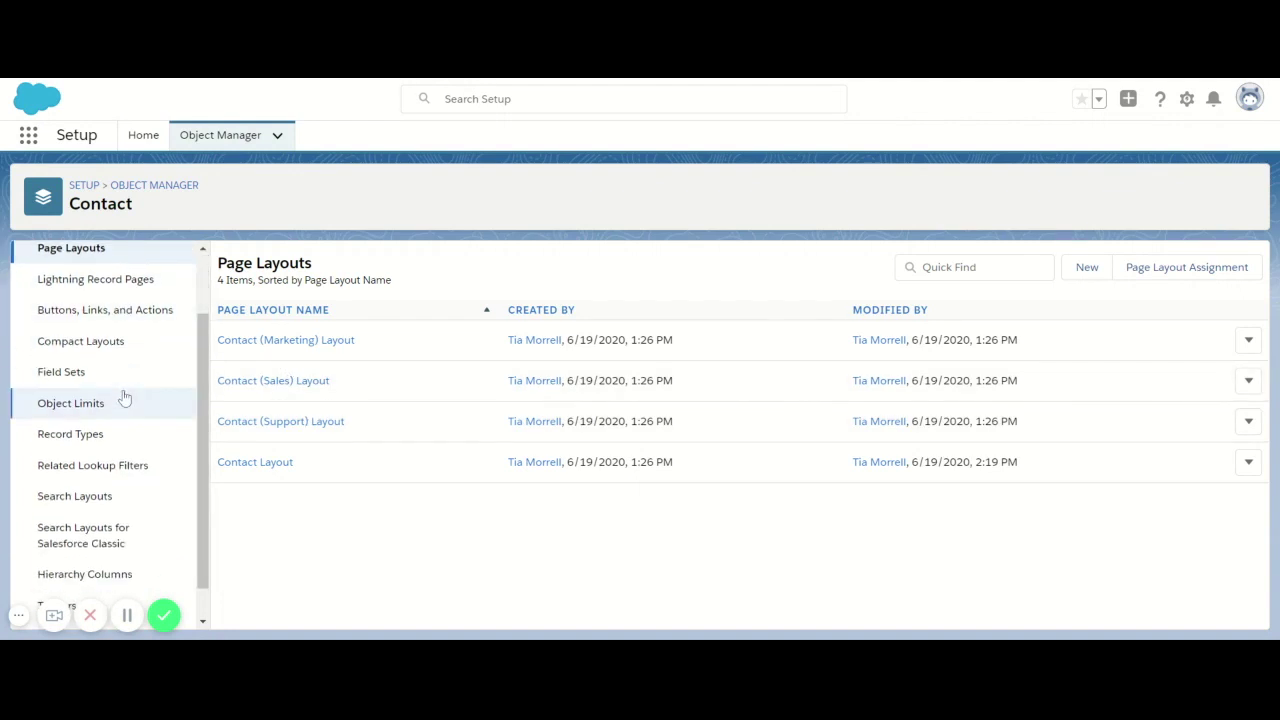
{"action": "scroll", "coordinate": [118, 405], "scroll_direction": "down", "scroll_amount": 1}
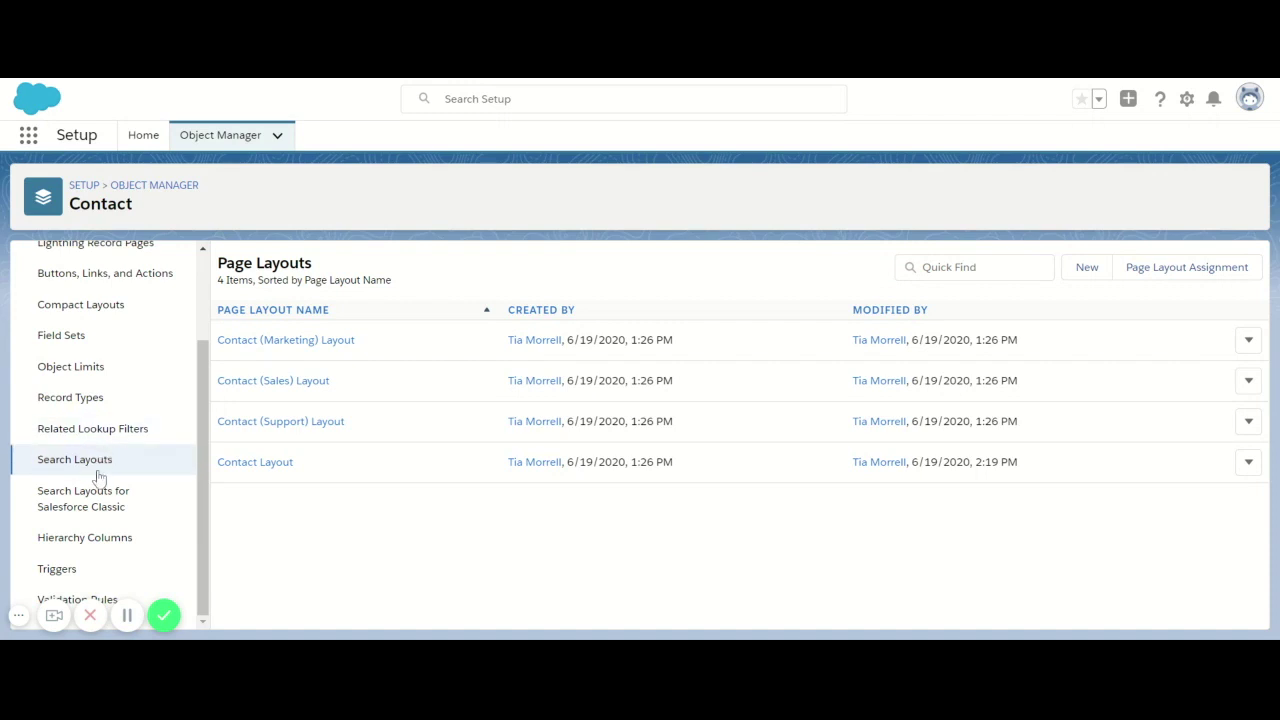
{"action": "left_click", "coordinate": [86, 499]}
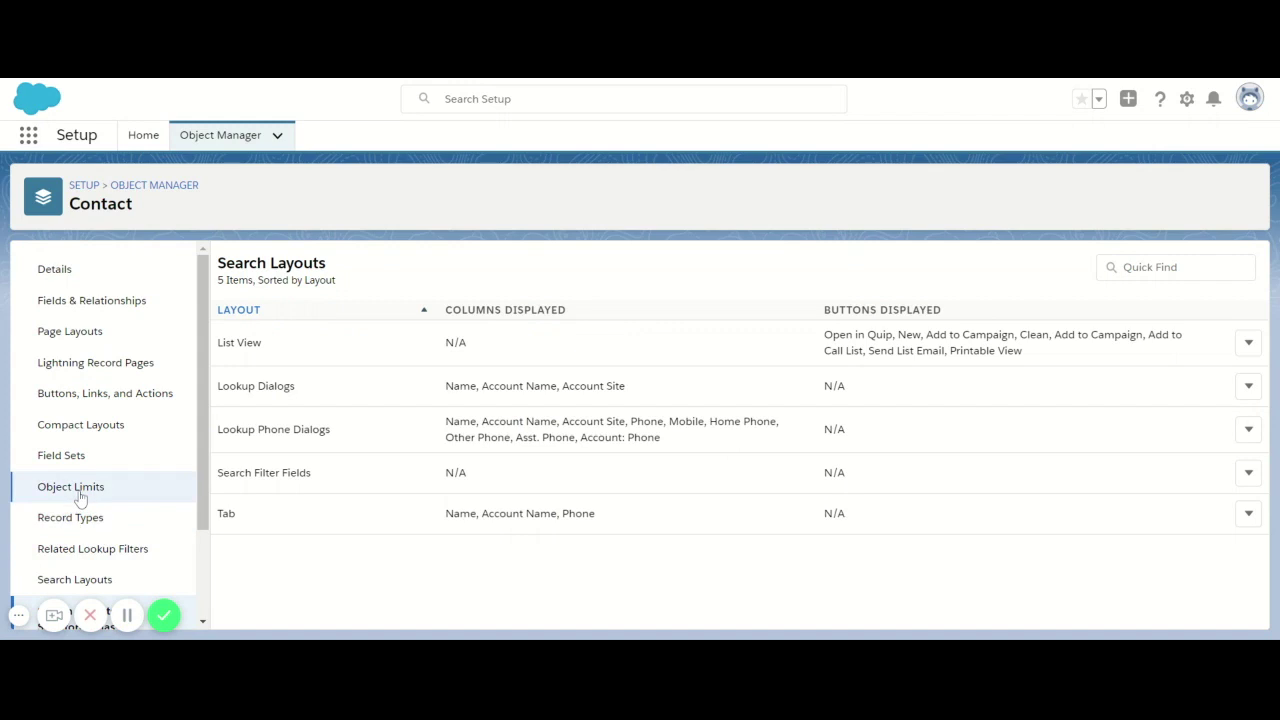
{"action": "scroll", "coordinate": [80, 497], "scroll_direction": "down", "scroll_amount": 1}
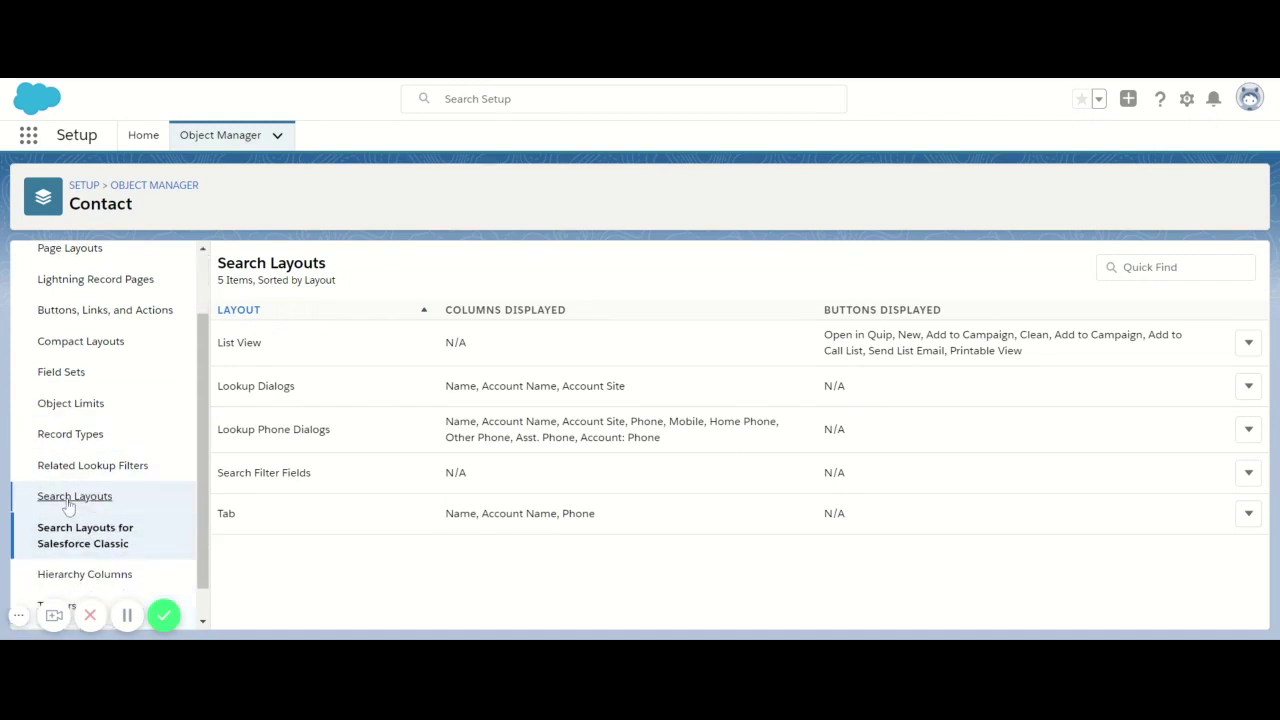
{"action": "left_click", "coordinate": [84, 498]}
{"action": "scroll", "coordinate": [500, 450], "scroll_direction": "down", "scroll_amount": 2}
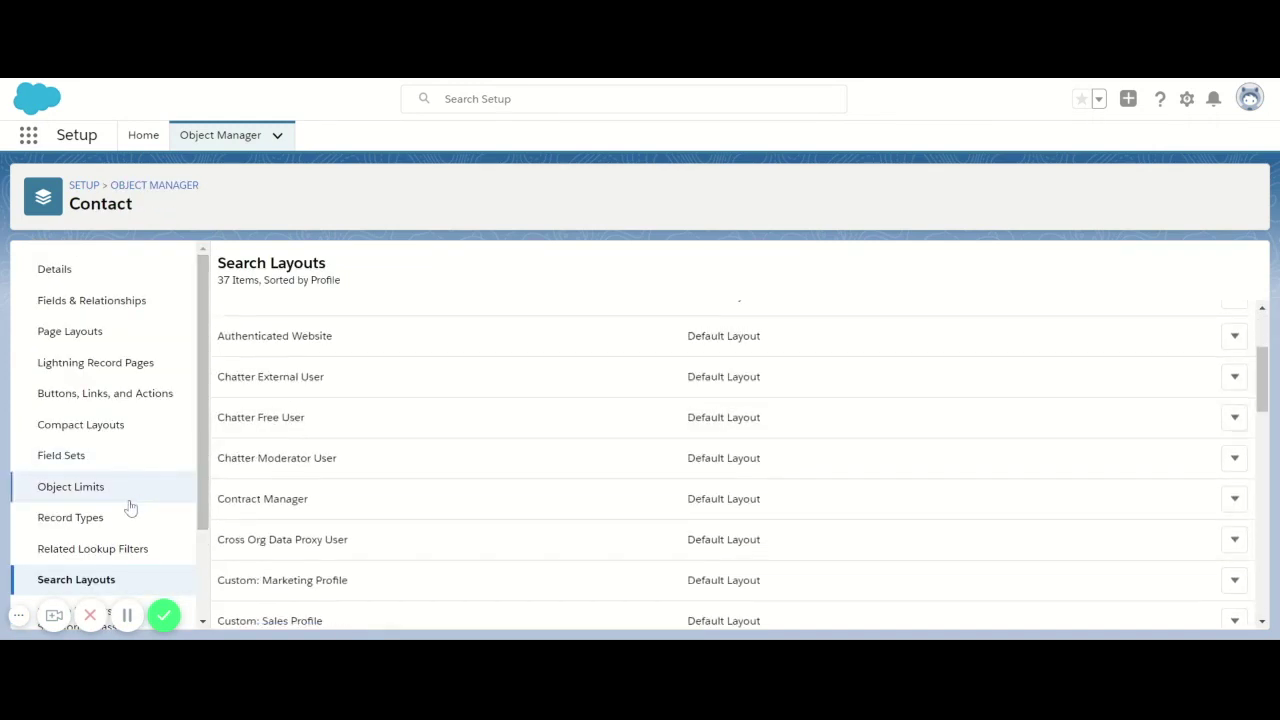
{"action": "scroll", "coordinate": [108, 574], "scroll_direction": "down", "scroll_amount": 1}
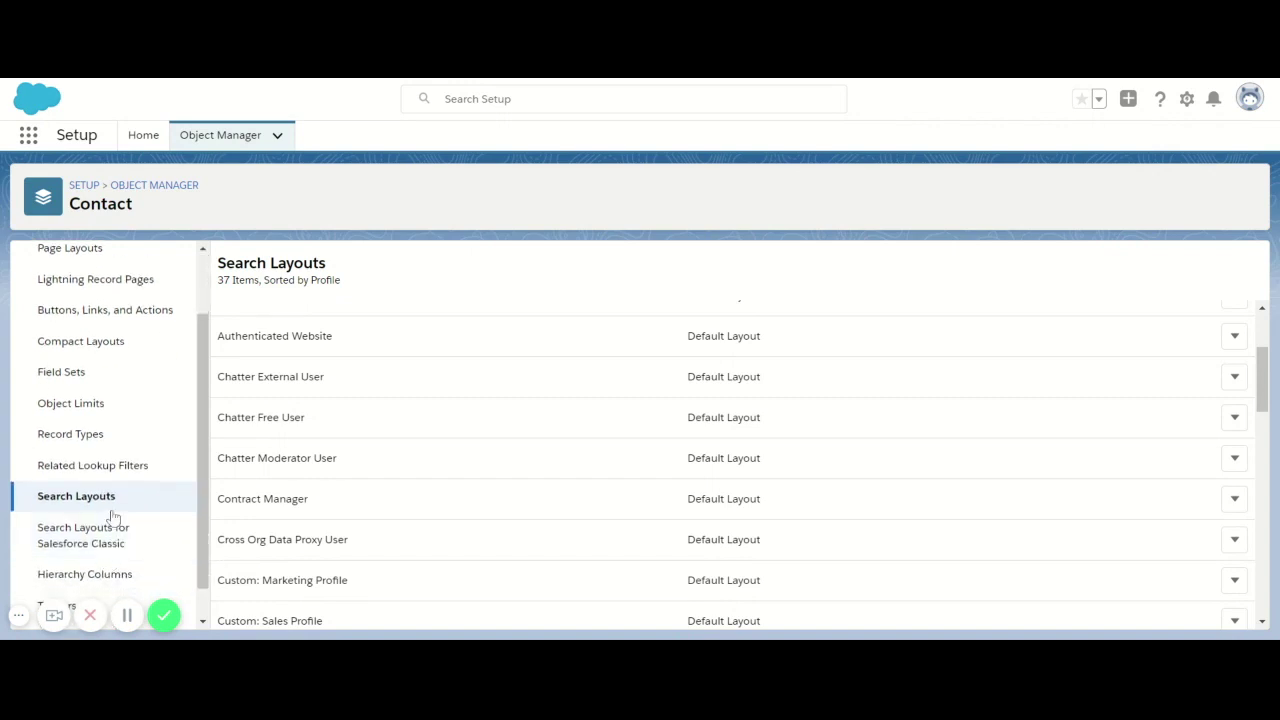
{"action": "left_click", "coordinate": [115, 542]}
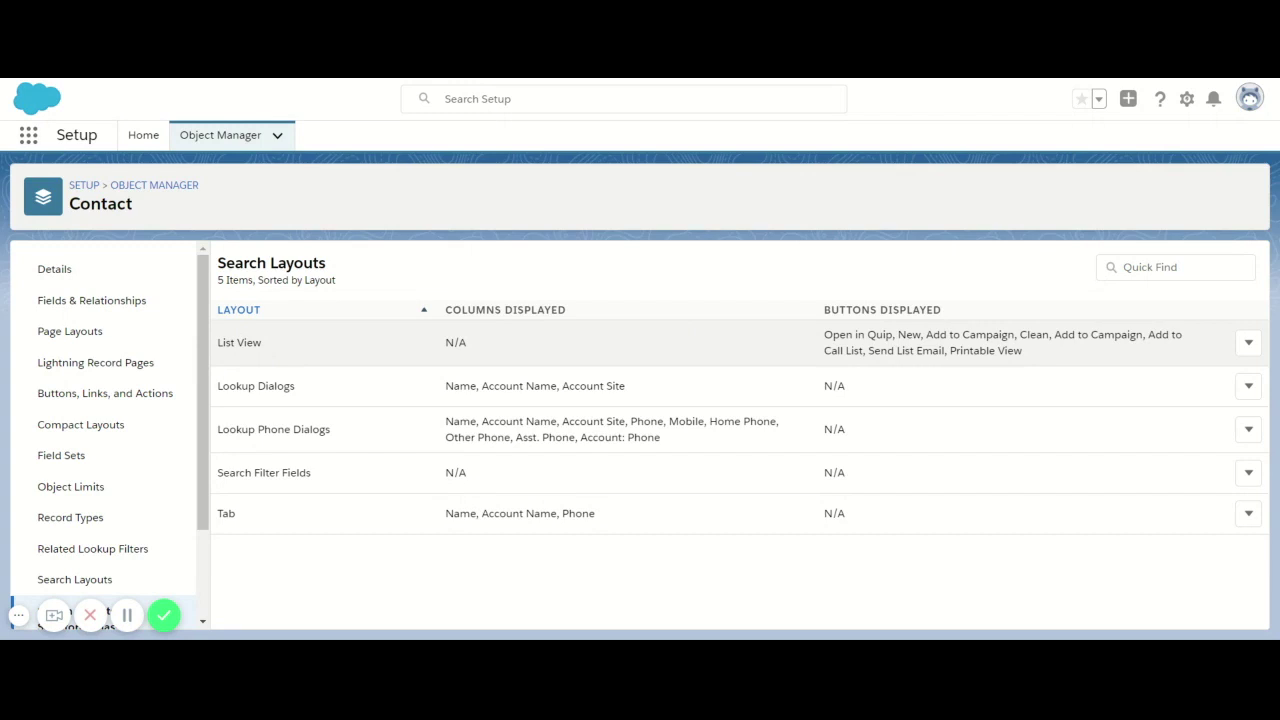
Edit the List View search layout, add the Send Bulk Handwrytten Notes custom button to its selected buttons and save.
{"action": "left_click", "coordinate": [1247, 345]}
{"action": "left_click", "coordinate": [1205, 378]}
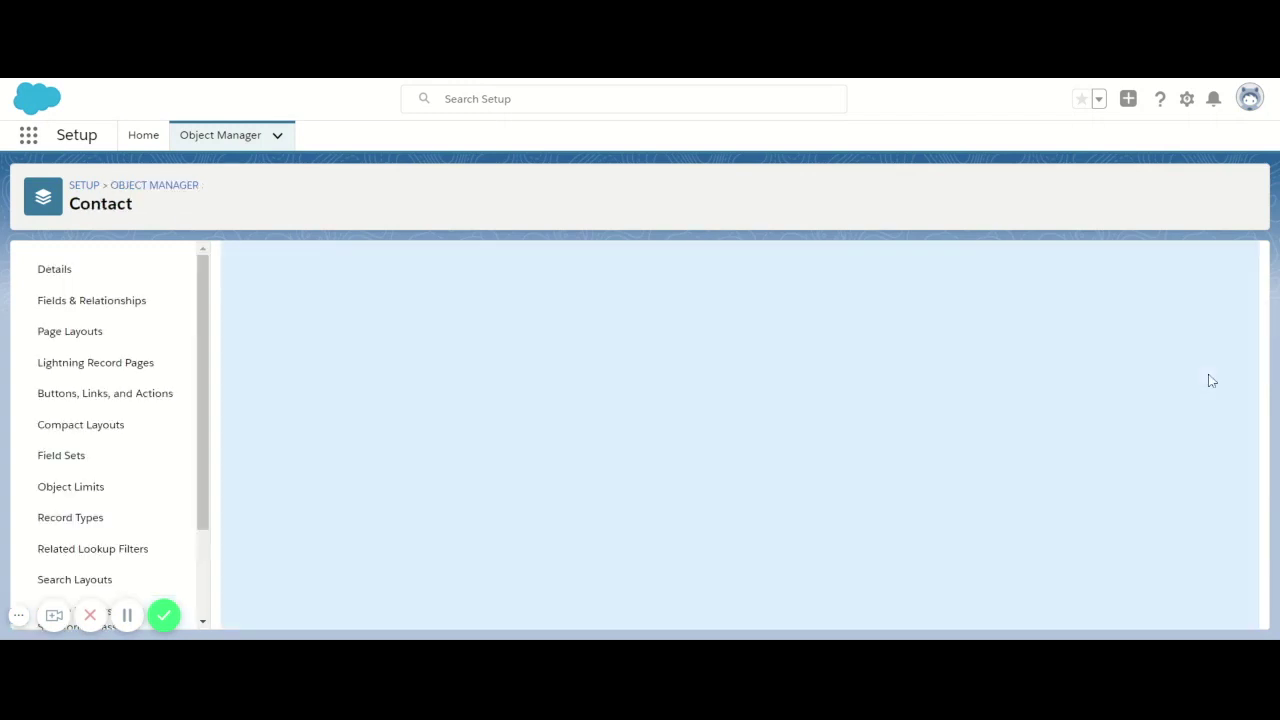
{"action": "scroll", "coordinate": [463, 442], "scroll_direction": "down", "scroll_amount": 3}
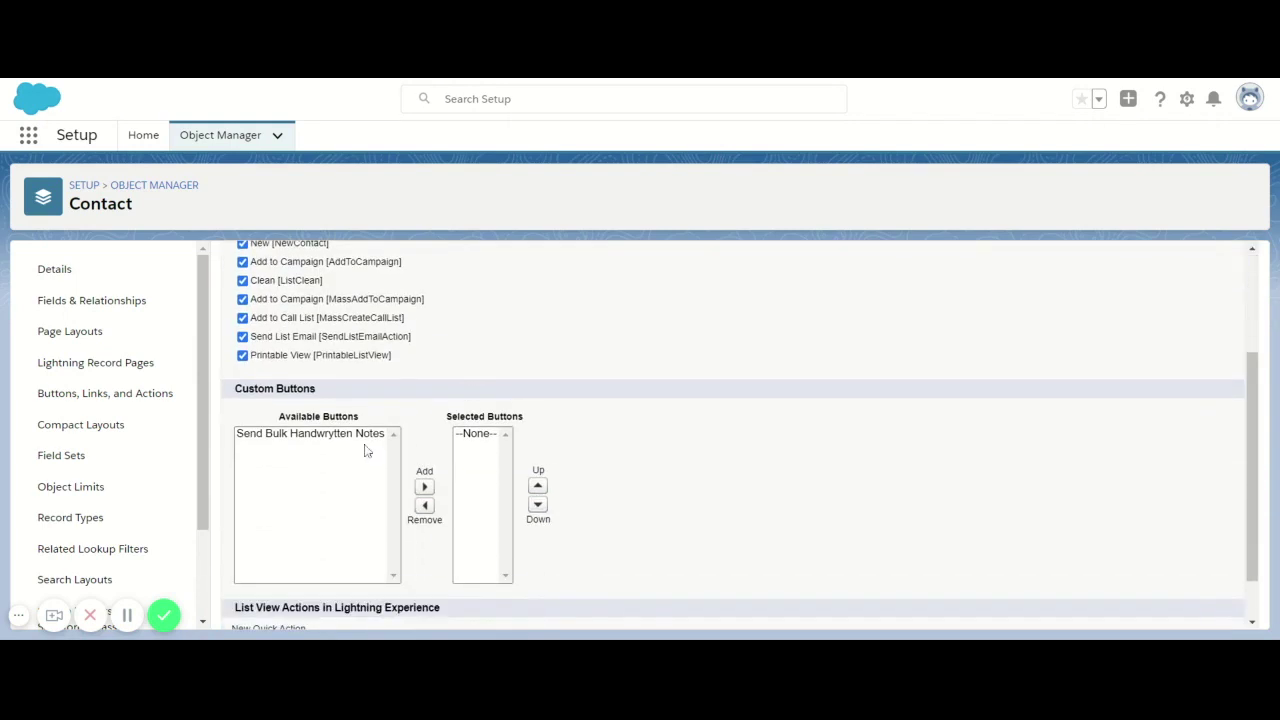
{"action": "left_click", "coordinate": [336, 436]}
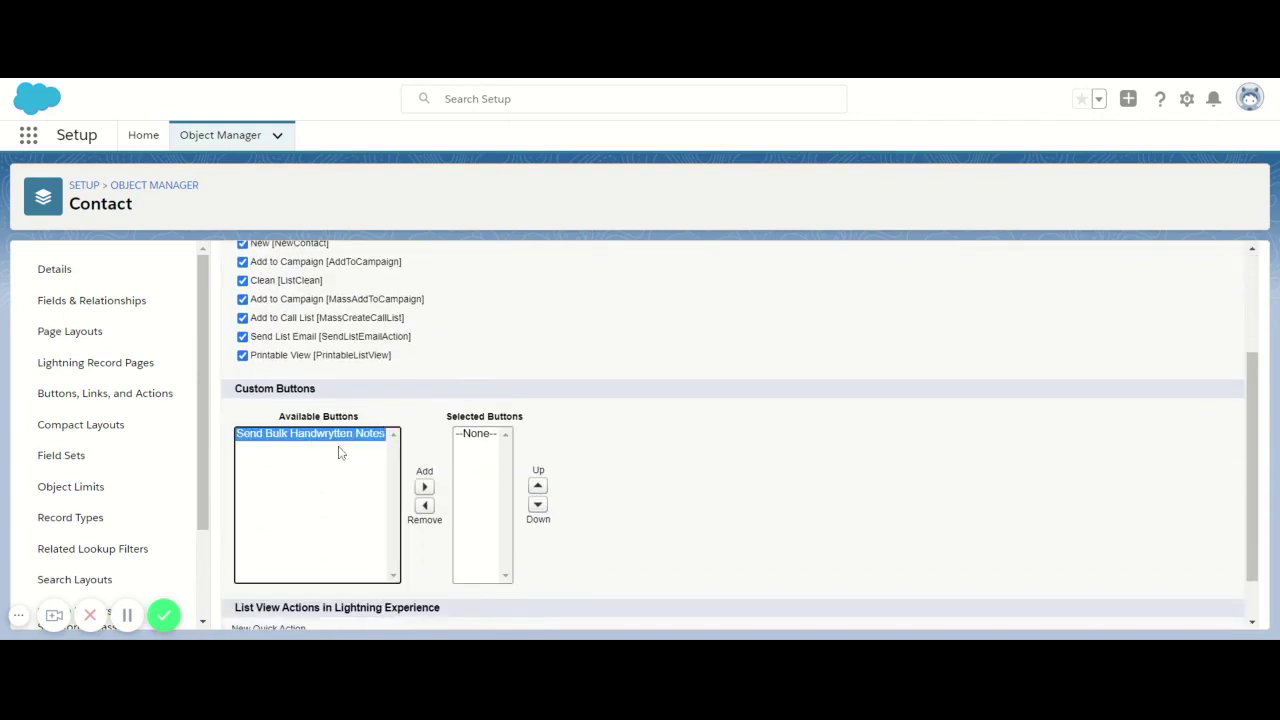
{"action": "left_click", "coordinate": [424, 487]}
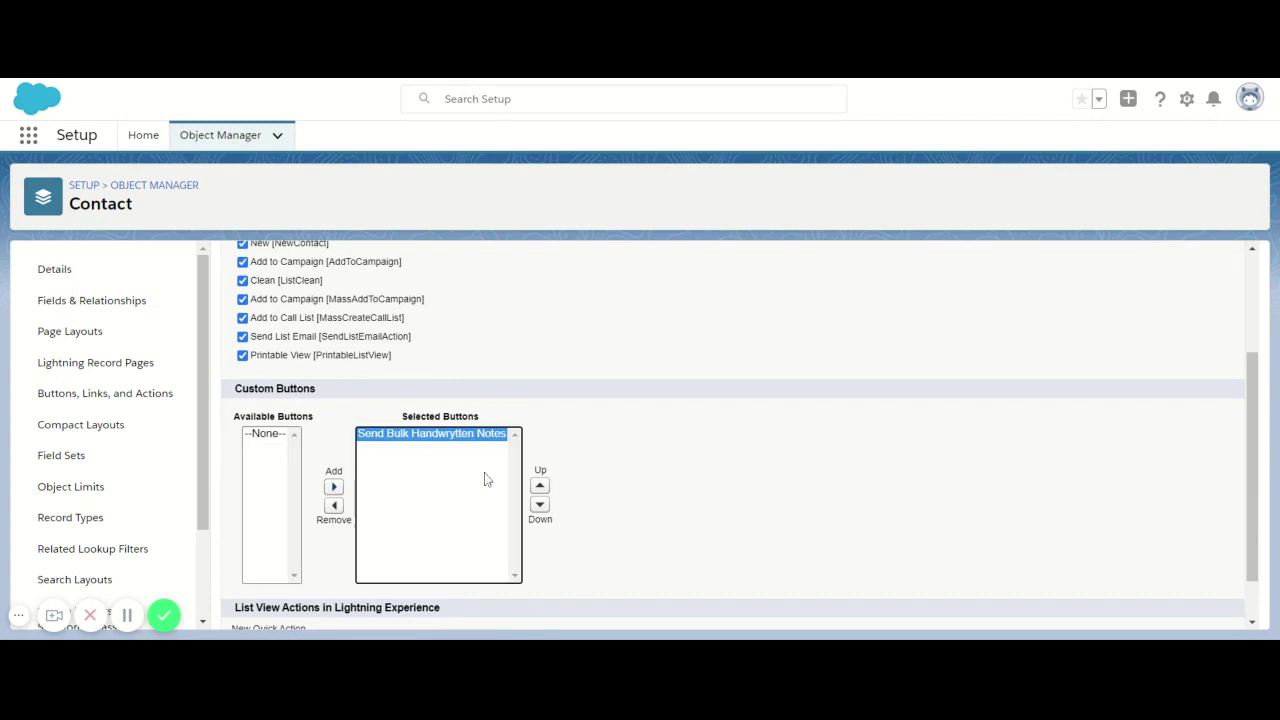
{"action": "scroll", "coordinate": [452, 450], "scroll_direction": "down", "scroll_amount": 1}
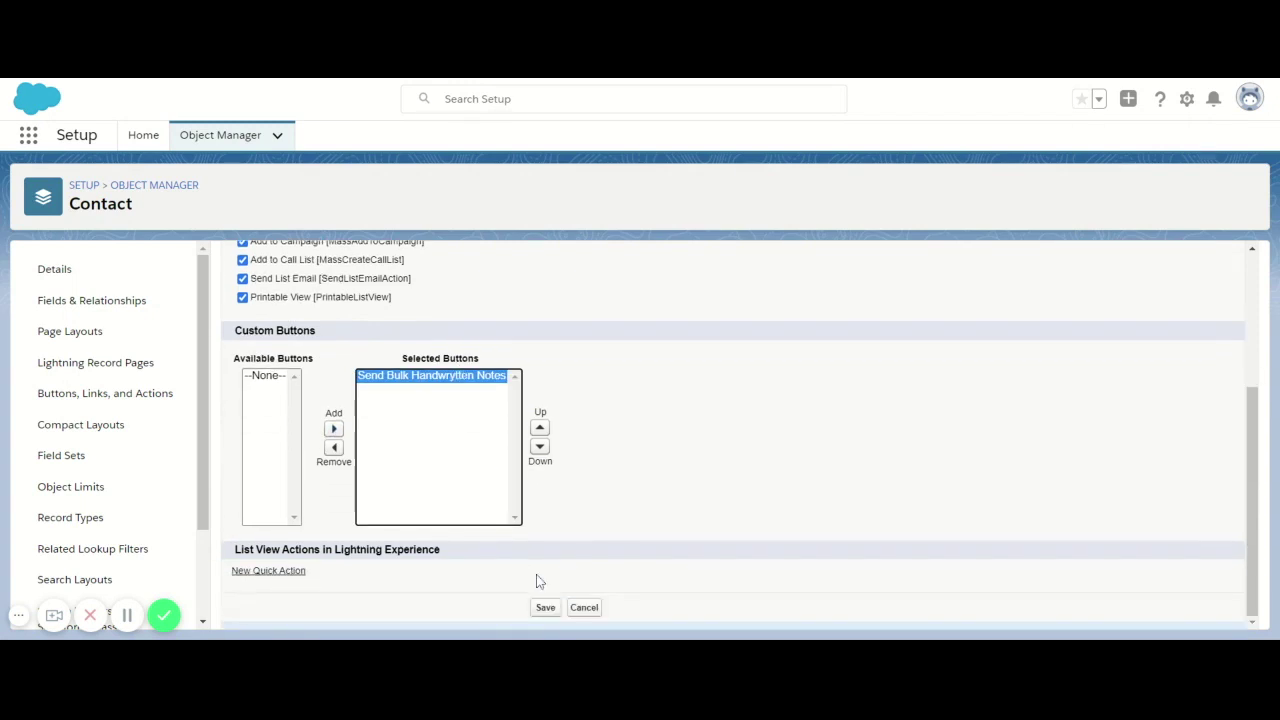
{"action": "left_click", "coordinate": [545, 607]}
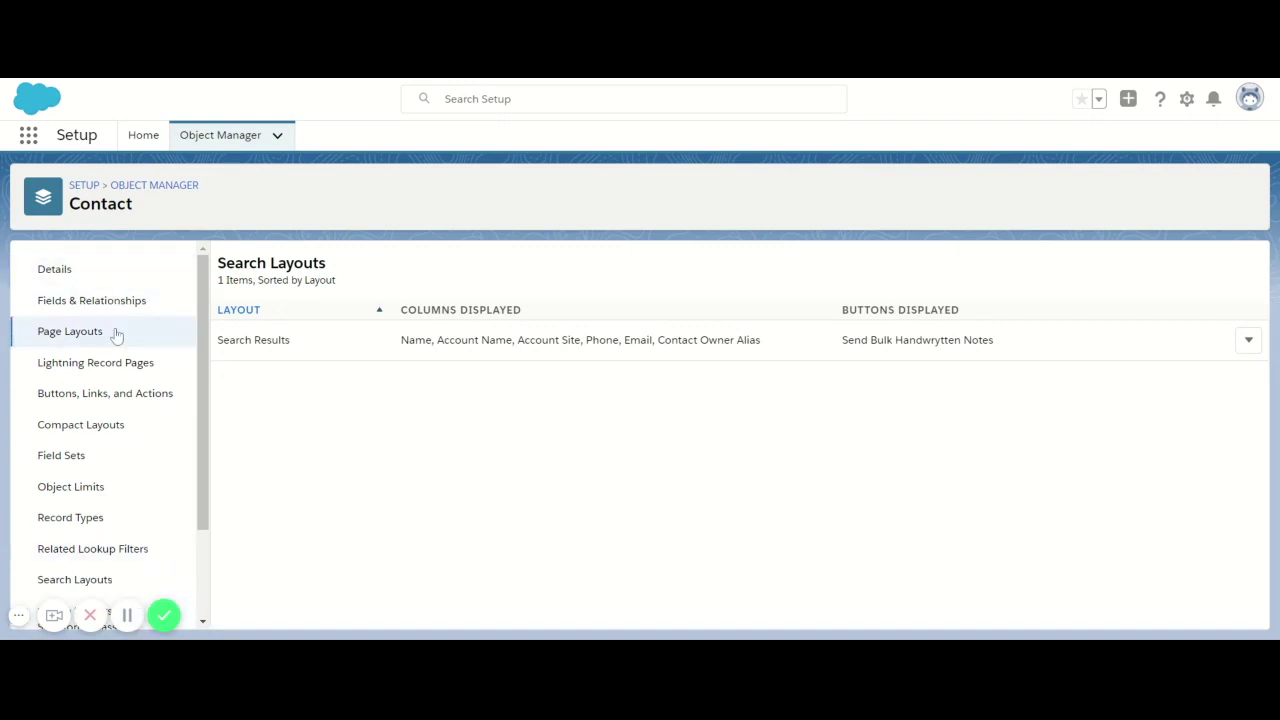
Return to Setup Home, go to the App Manager and bring up the Classic Marketing app for editing.
{"action": "left_click", "coordinate": [84, 185]}
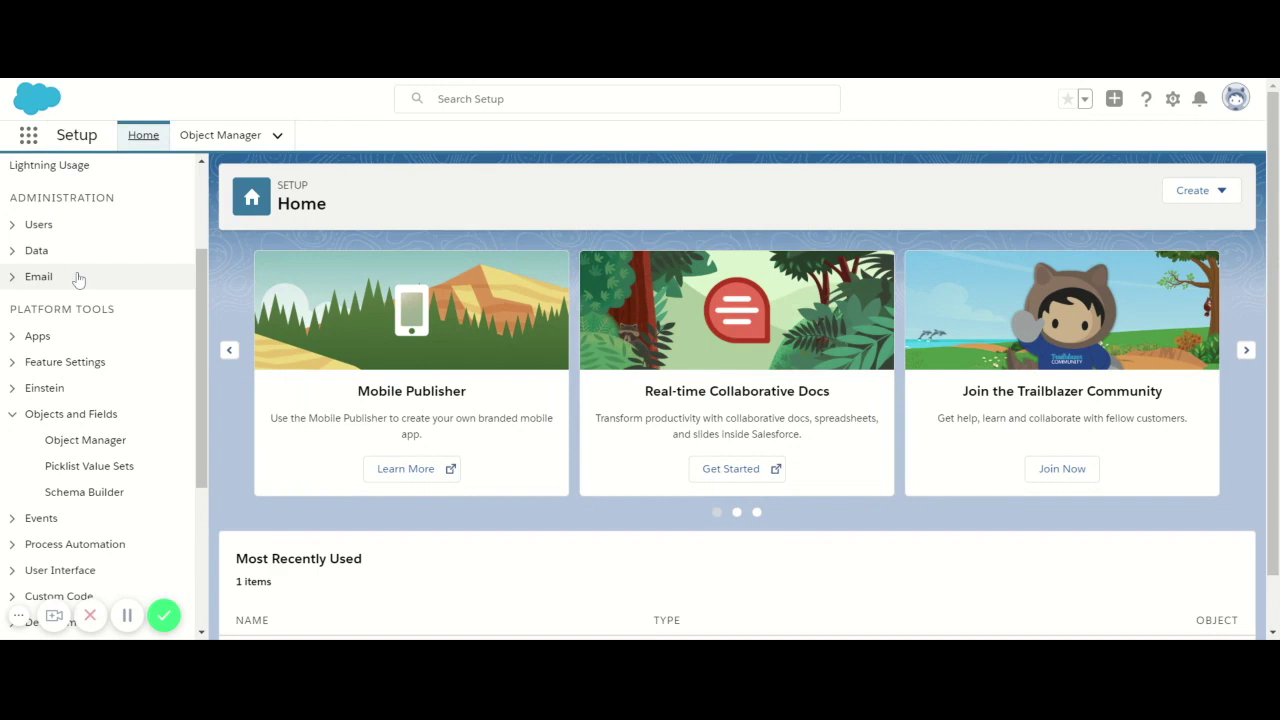
{"action": "left_click", "coordinate": [40, 337]}
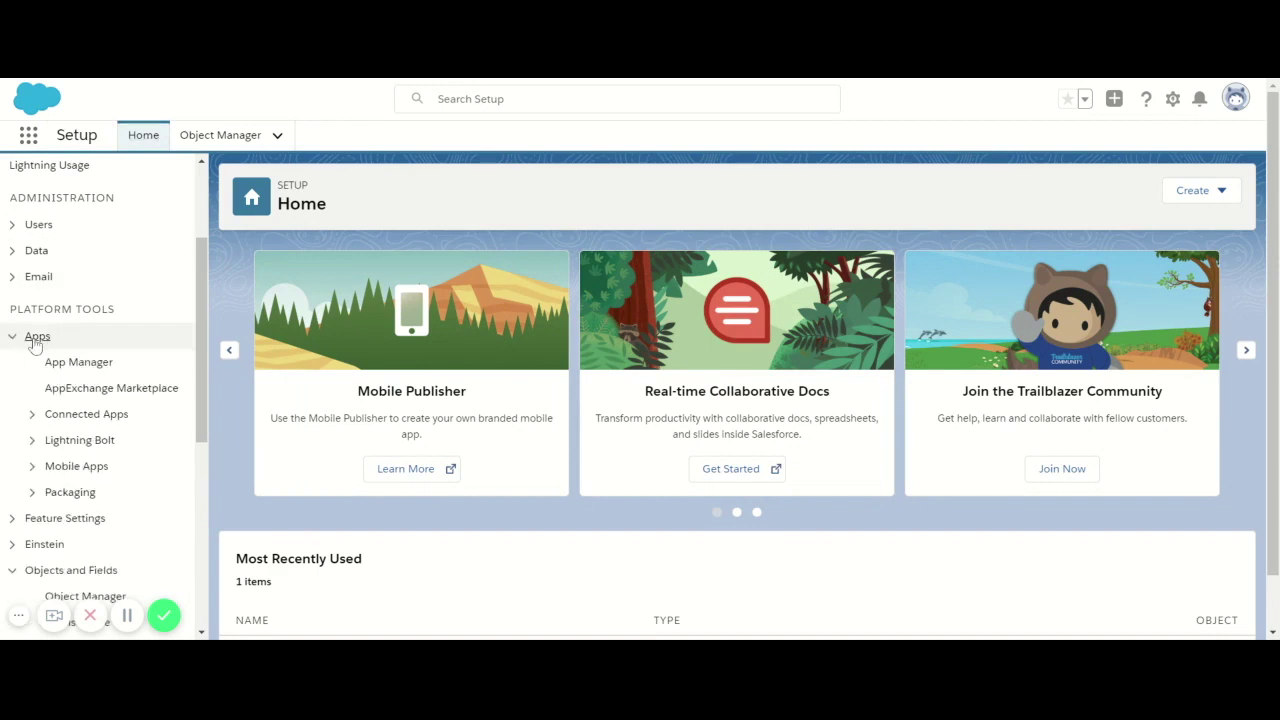
{"action": "left_click", "coordinate": [80, 364]}
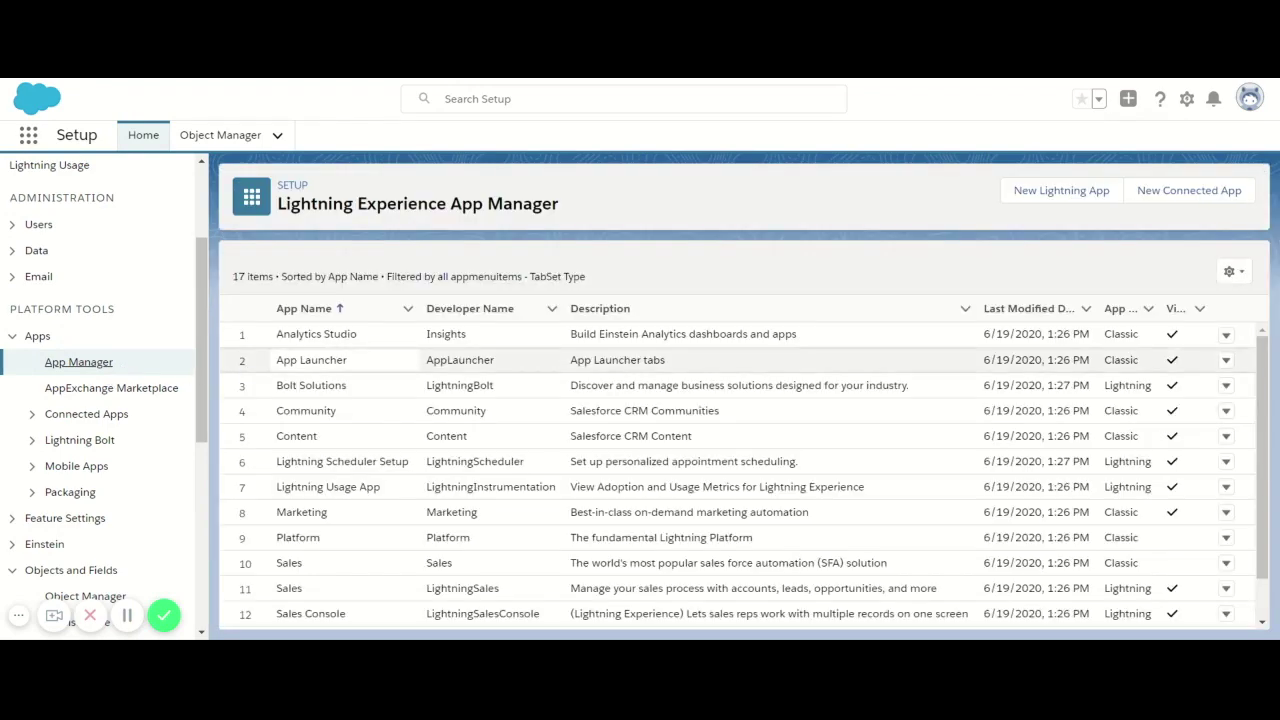
{"action": "scroll", "coordinate": [412, 362], "scroll_direction": "down", "scroll_amount": 3}
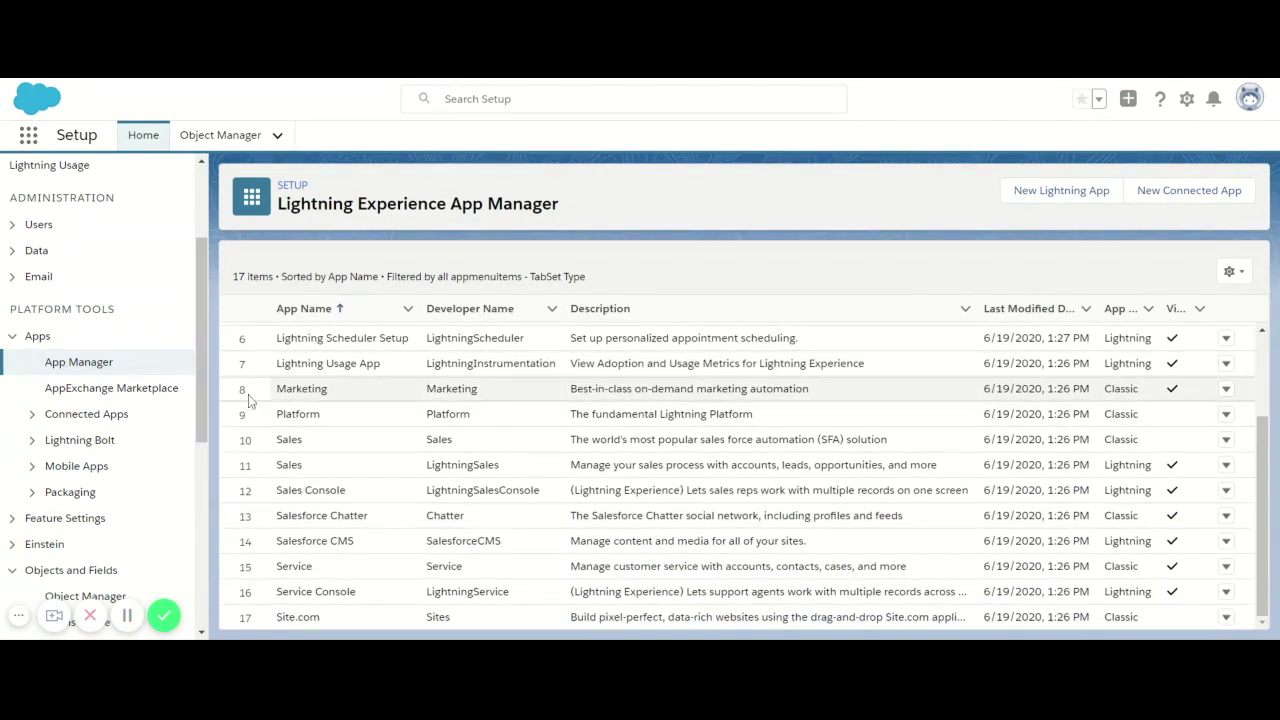
{"action": "left_click", "coordinate": [1224, 391]}
{"action": "left_click", "coordinate": [1172, 420]}
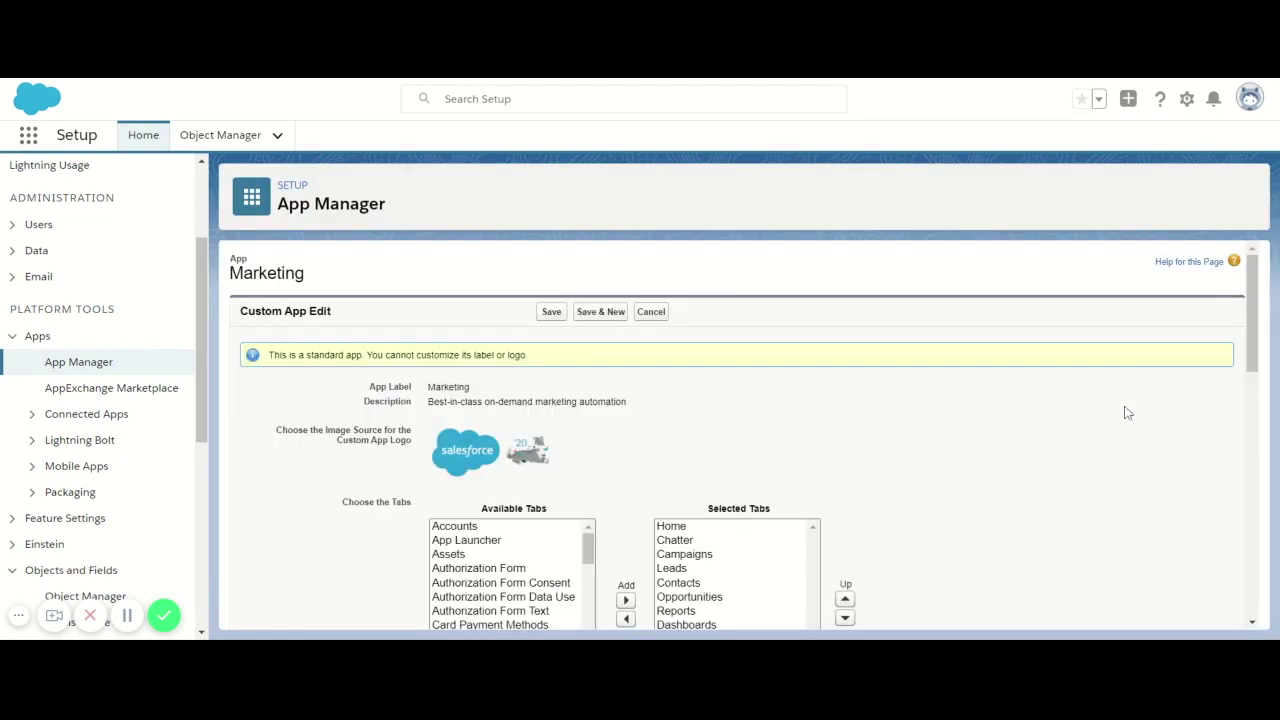
Add the Handwrytten Settings tab to the Marketing app's selected tabs and save the app.
{"action": "scroll", "coordinate": [757, 369], "scroll_direction": "down", "scroll_amount": 10}
{"action": "scroll", "coordinate": [760, 370], "scroll_direction": "up", "scroll_amount": 8}
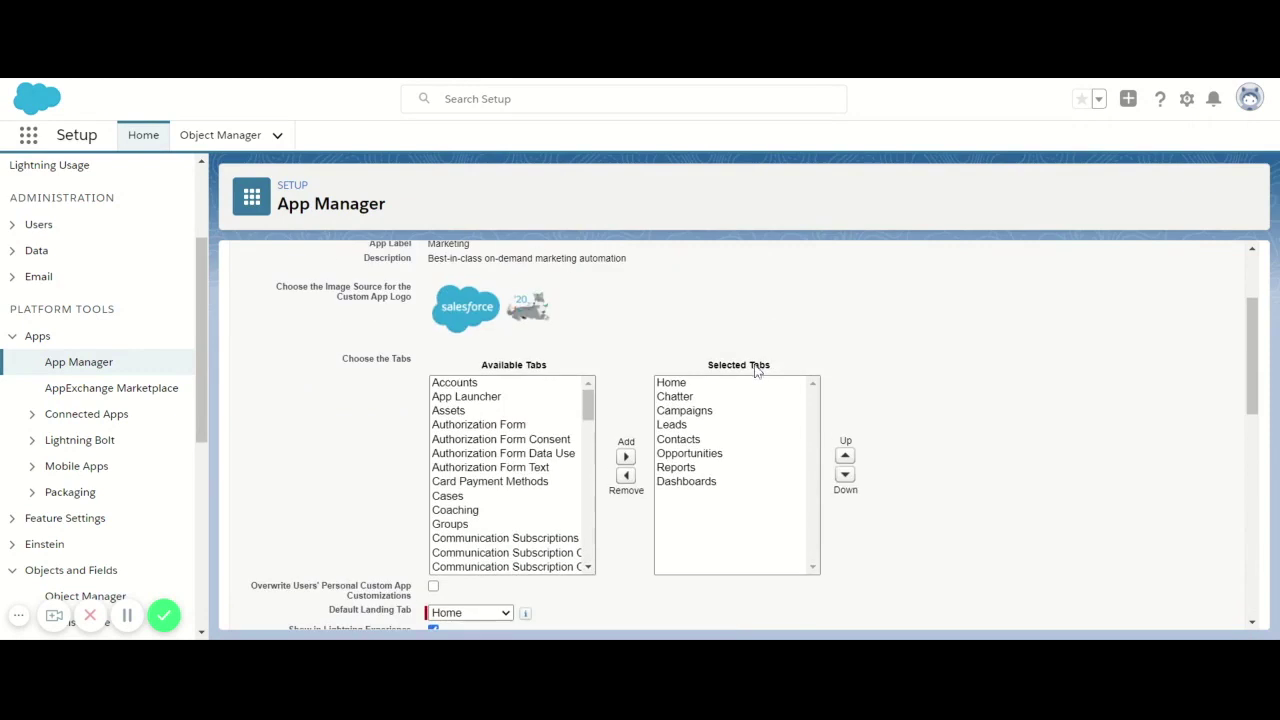
{"action": "left_click_drag", "start_coordinate": [588, 408], "coordinate": [590, 552]}
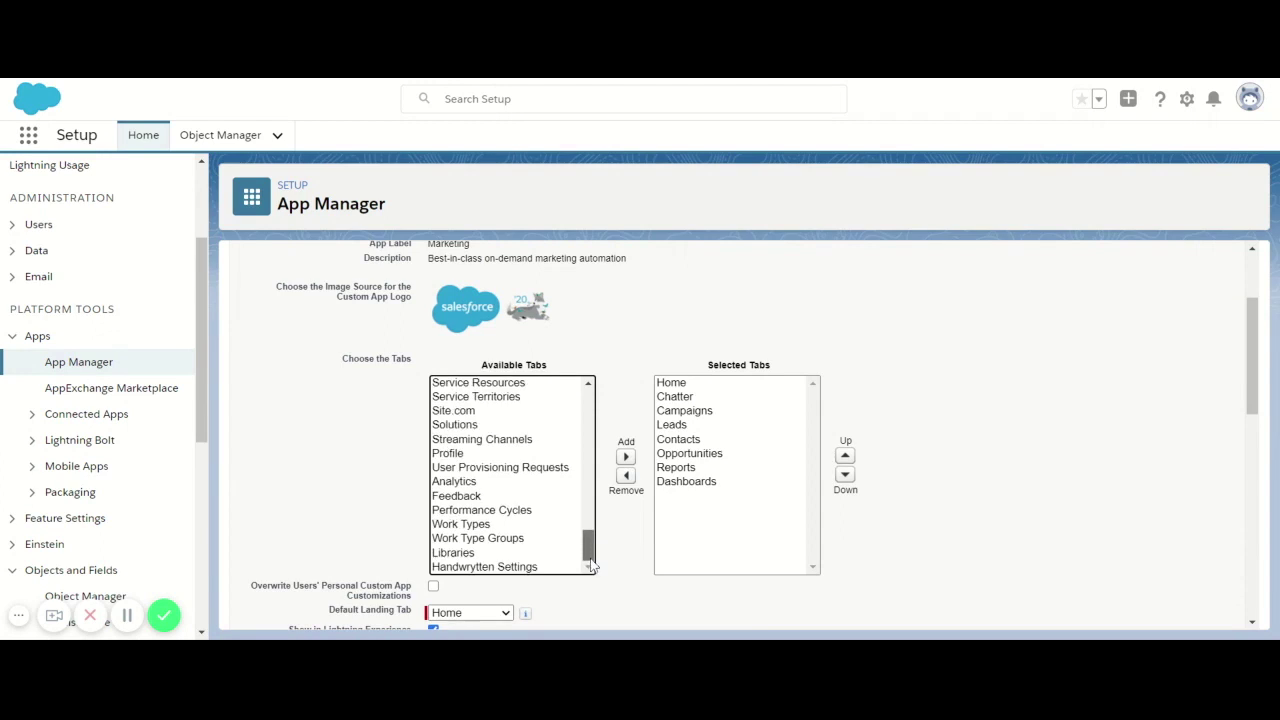
{"action": "left_click", "coordinate": [519, 572]}
{"action": "left_click", "coordinate": [626, 457]}
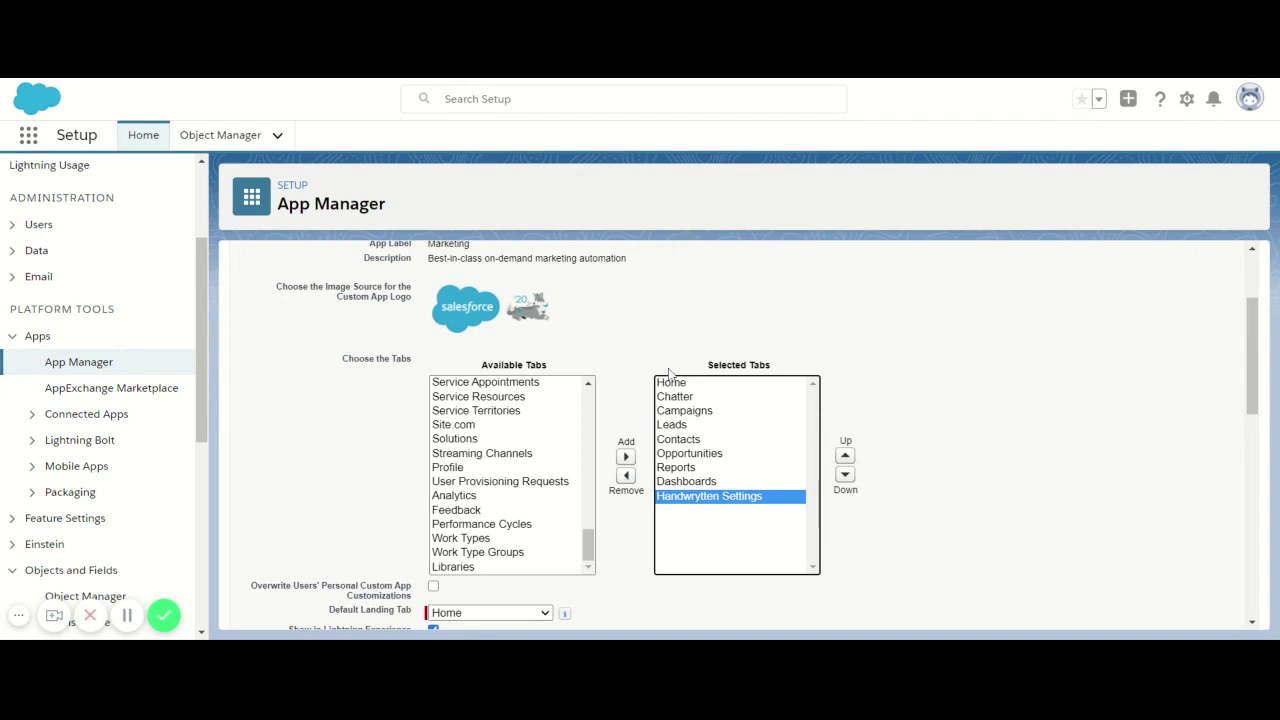
{"action": "scroll", "coordinate": [728, 484], "scroll_direction": "down", "scroll_amount": 1}
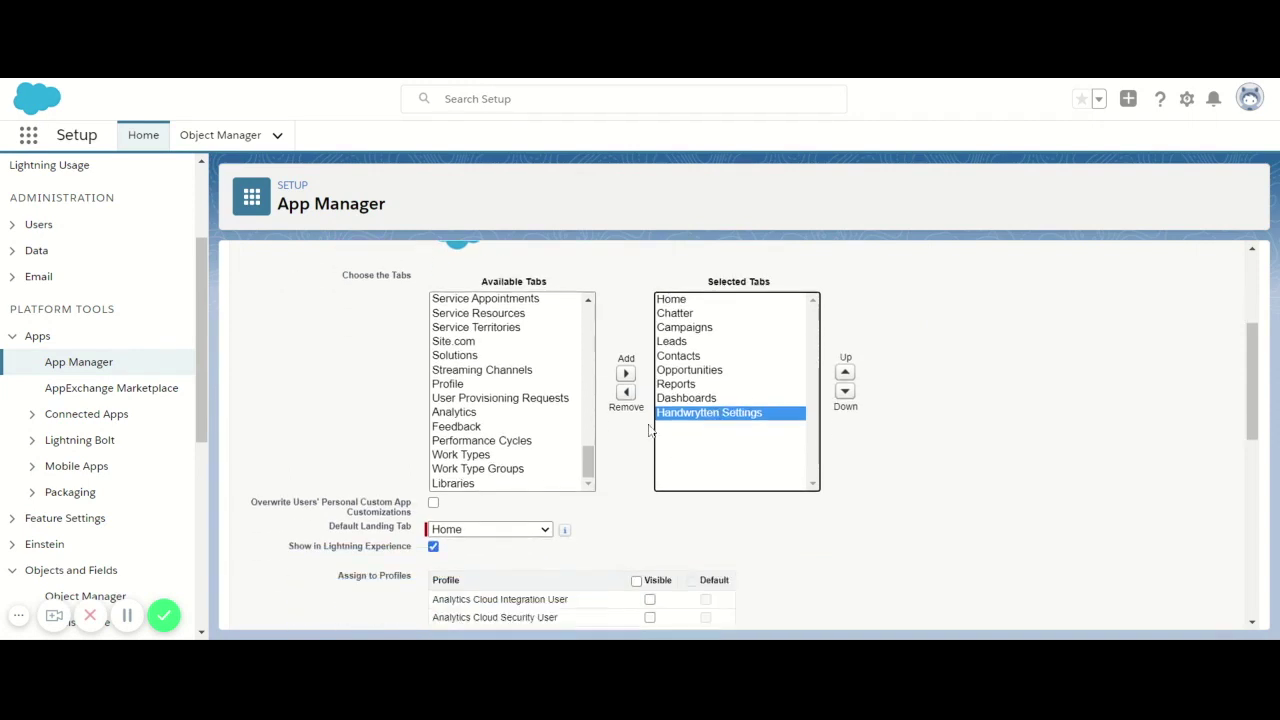
{"action": "scroll", "coordinate": [636, 406], "scroll_direction": "up", "scroll_amount": 3}
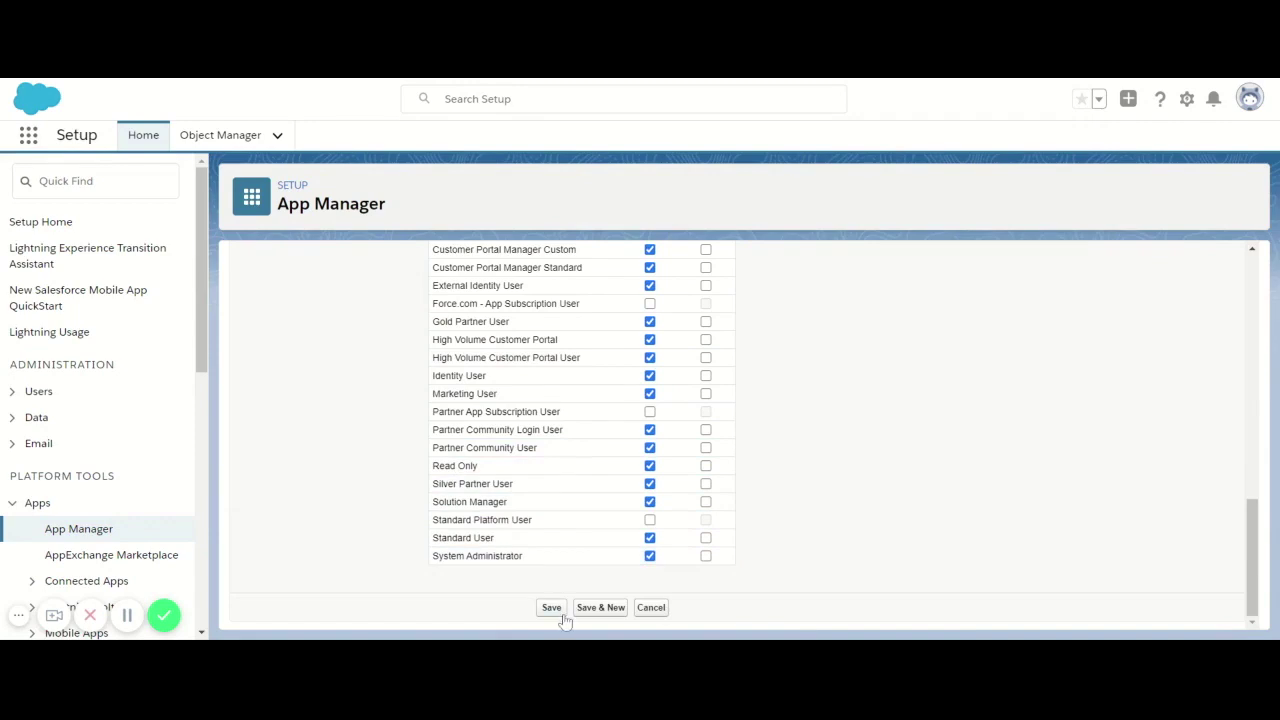
{"action": "left_click", "coordinate": [560, 612]}
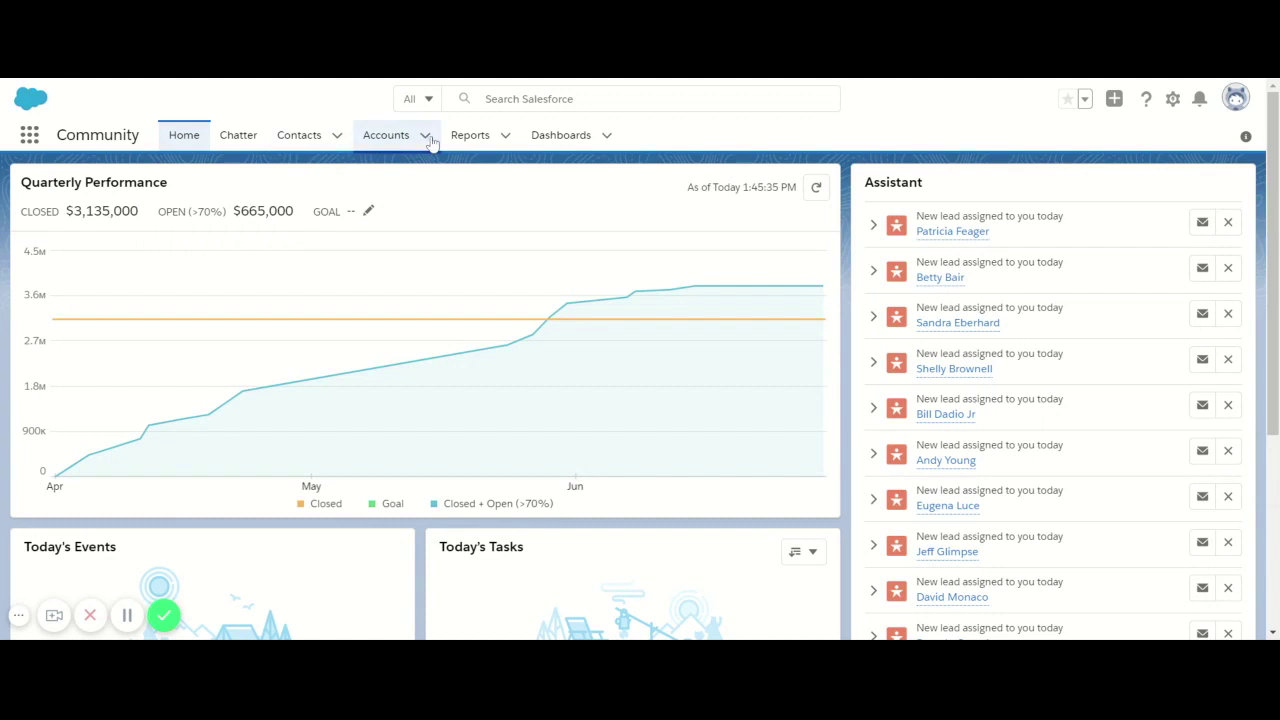
Open Contacts in the Community app, switch to the My Contacts list view and dismiss the Save Yourself Some Clicks prompt.
{"action": "left_click", "coordinate": [570, 142]}
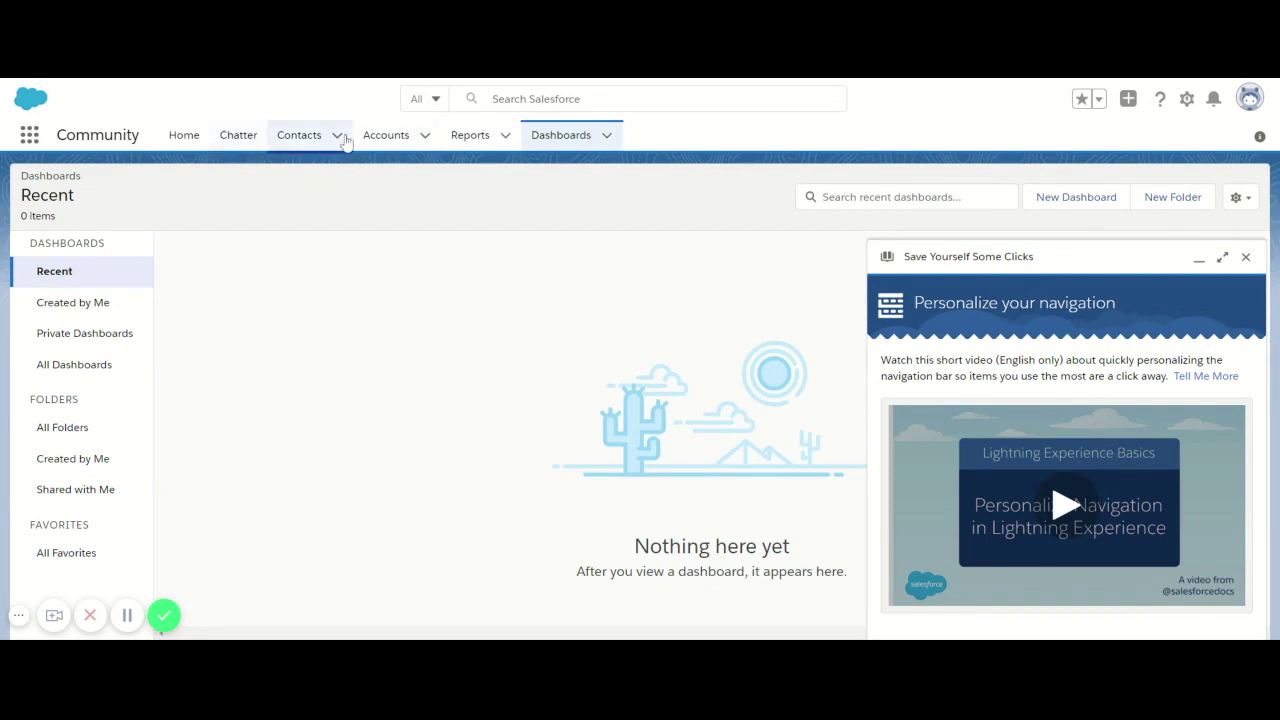
{"action": "left_click", "coordinate": [309, 140]}
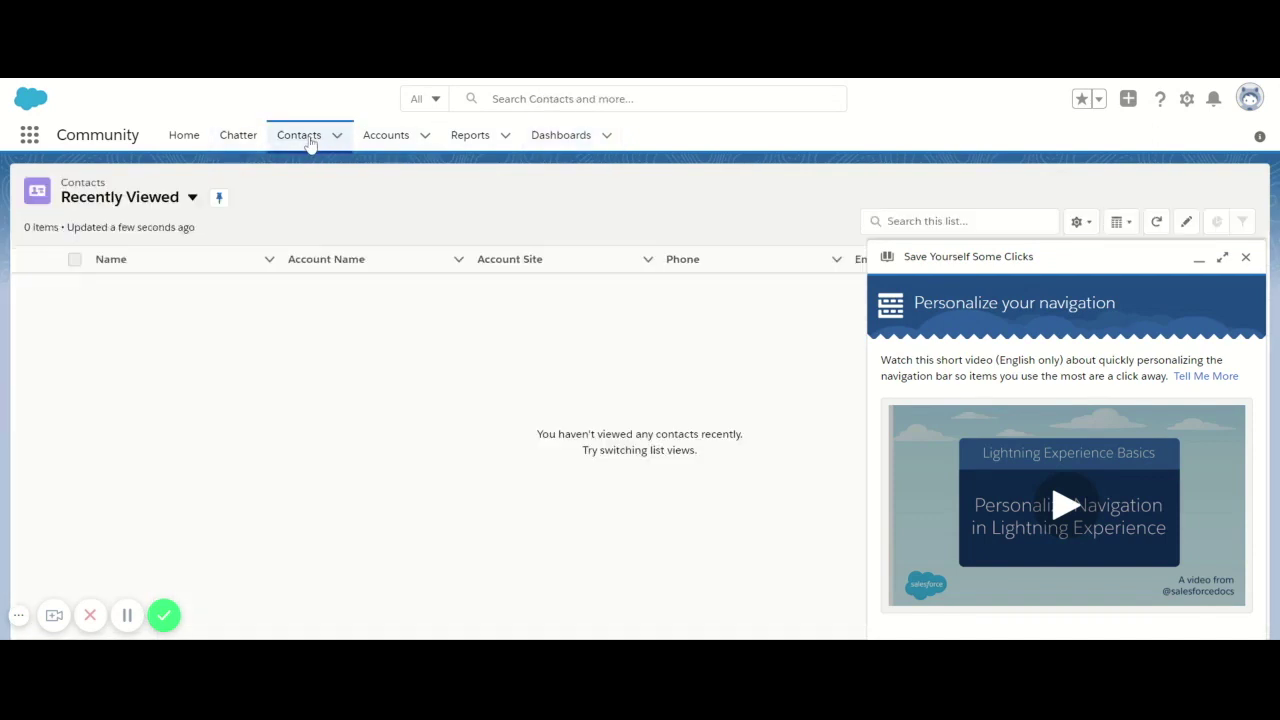
{"action": "left_click", "coordinate": [192, 198]}
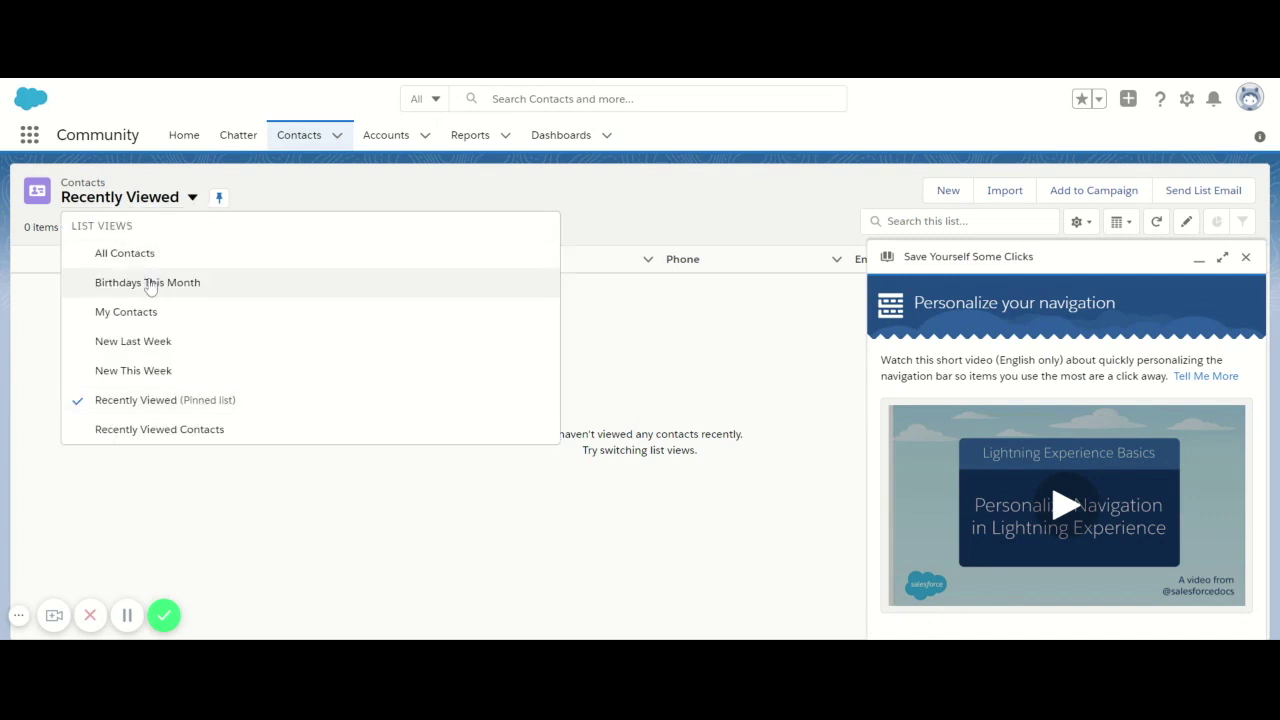
{"action": "left_click", "coordinate": [148, 312]}
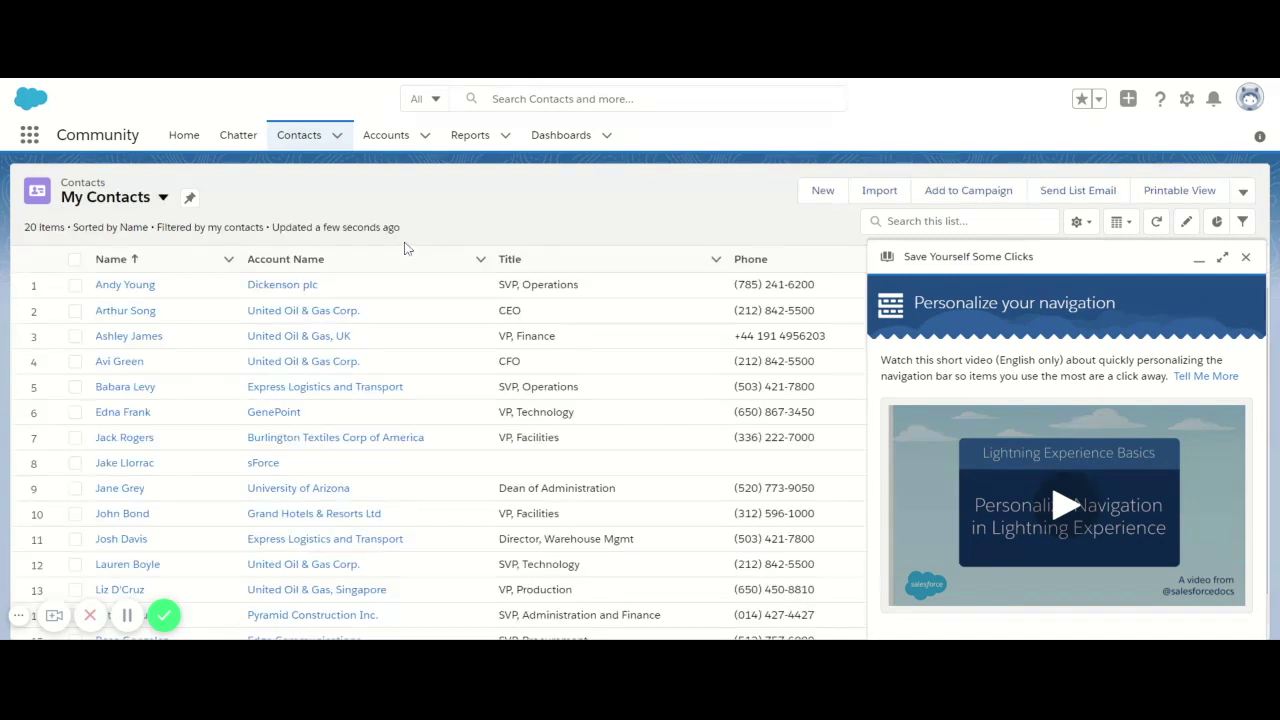
{"action": "left_click", "coordinate": [1246, 257]}
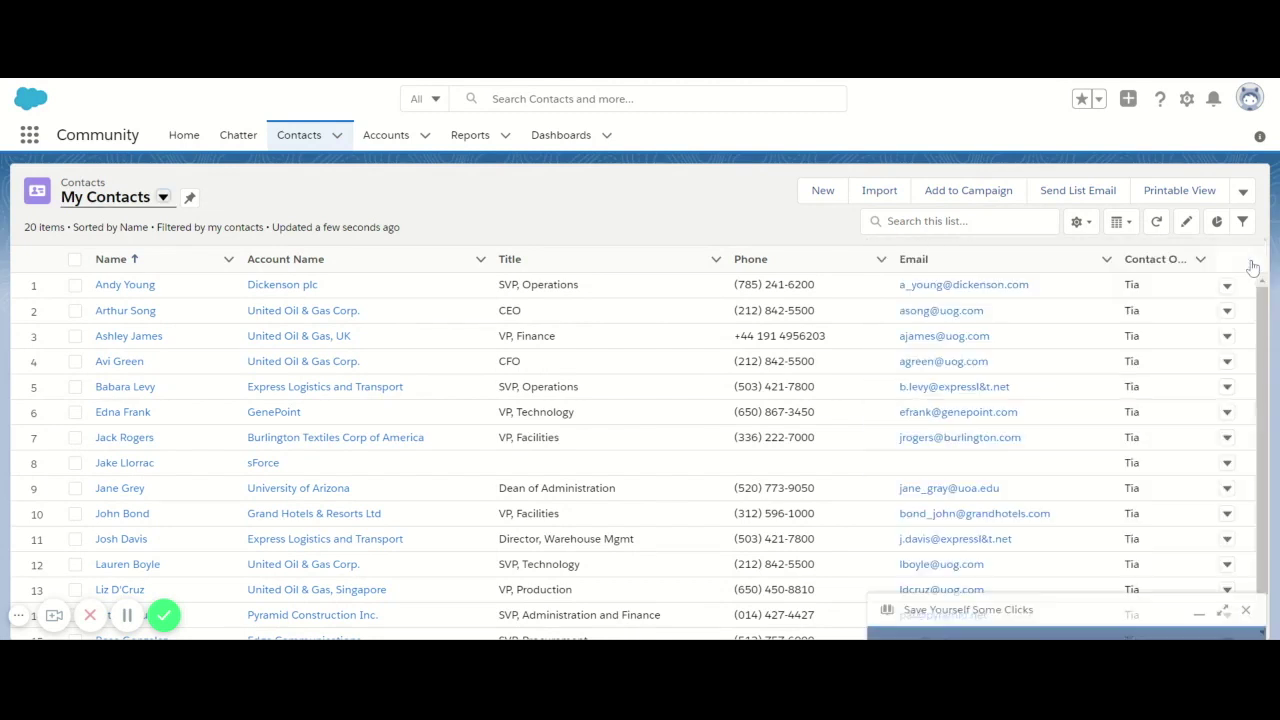
Select the first four contacts in the list and check the additional list actions for Send Bulk Handwrytten Notes.
{"action": "left_click", "coordinate": [75, 285]}
{"action": "left_click", "coordinate": [75, 310]}
{"action": "left_click", "coordinate": [75, 336]}
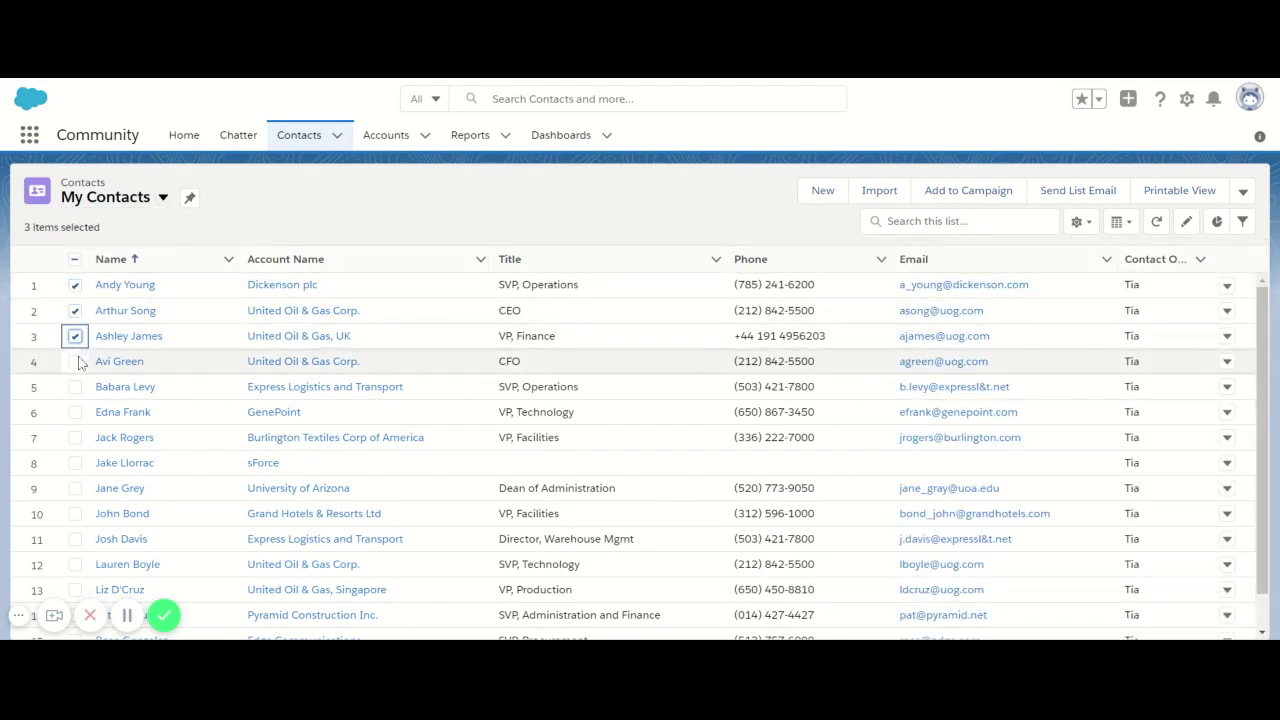
{"action": "left_click", "coordinate": [75, 361]}
{"action": "left_click", "coordinate": [1245, 196]}
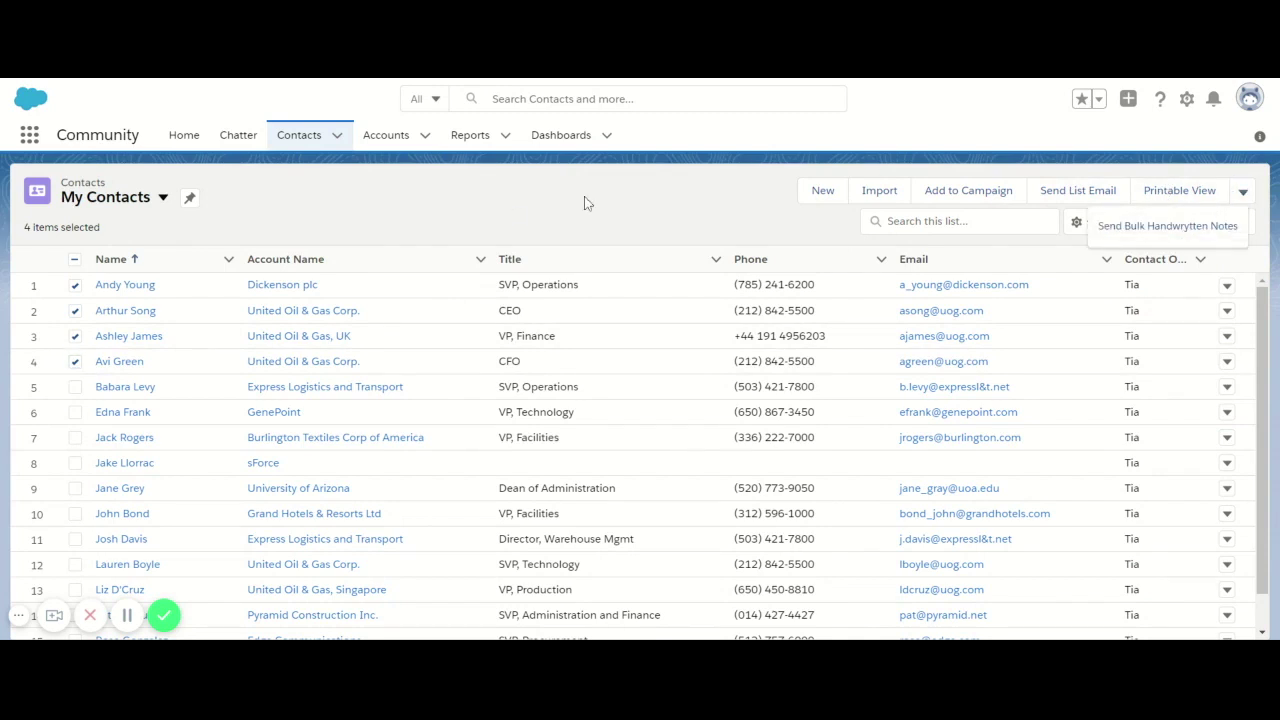
{"action": "left_click", "coordinate": [510, 205]}
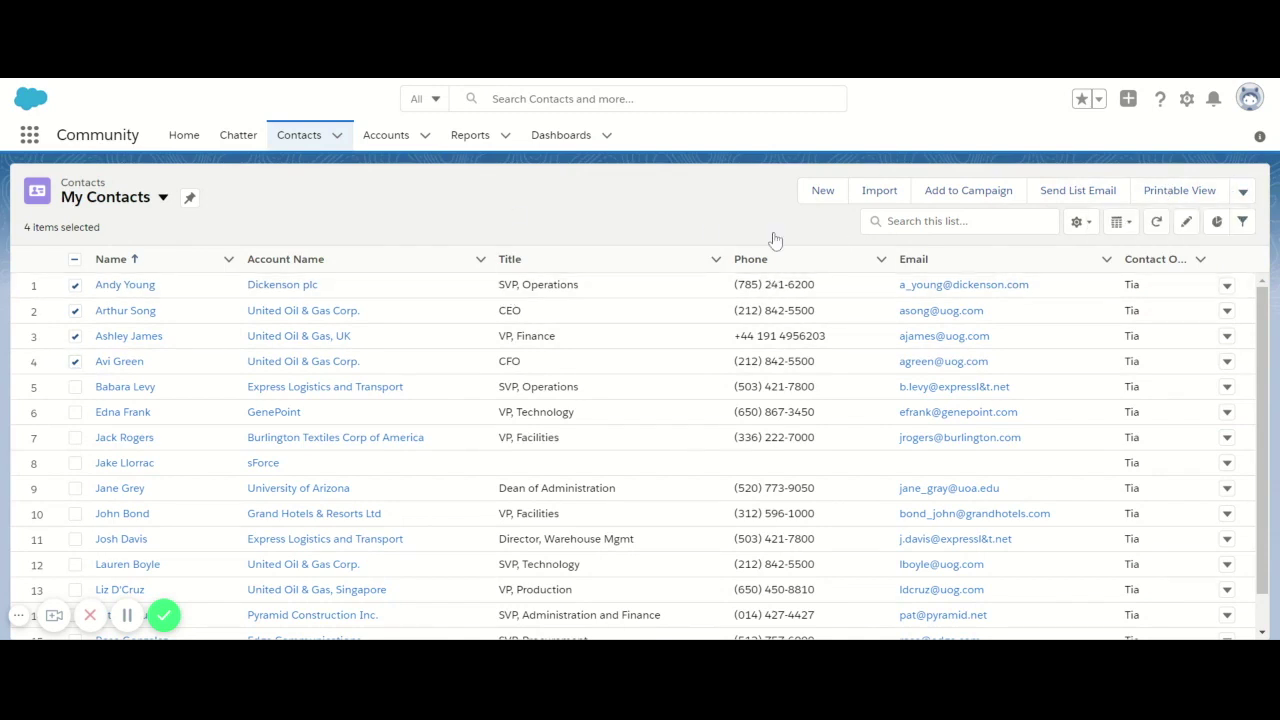
Open the first contact's record from the My Contacts list to examine its Handwrytten action and related list.
{"action": "left_click", "coordinate": [124, 287]}
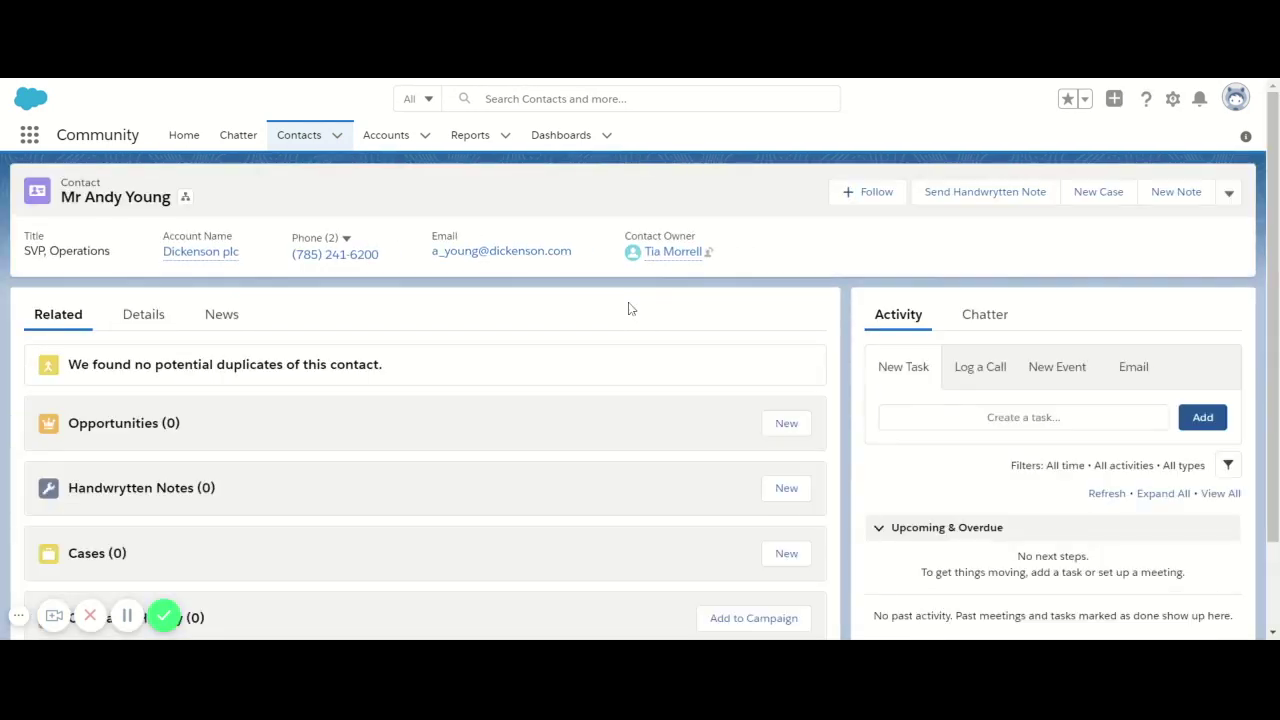